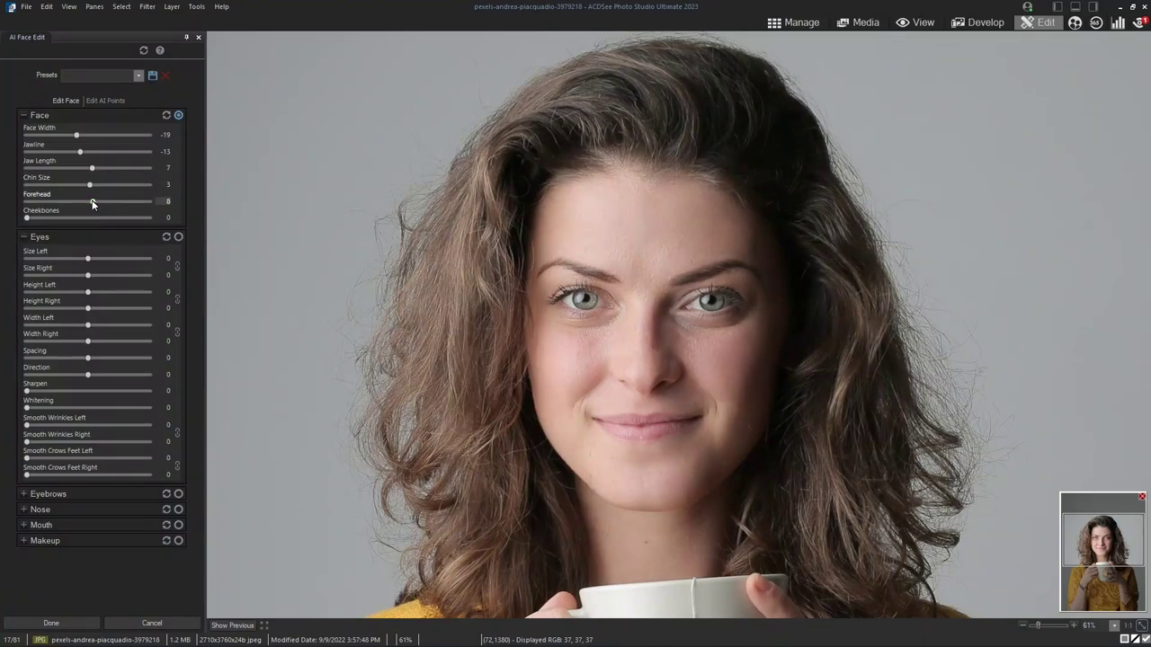
# Finish the woman's portrait with Forehead at 8 and Smile at its maximum
pyautogui.moveTo(26, 217); pyautogui.dragTo(86, 217)
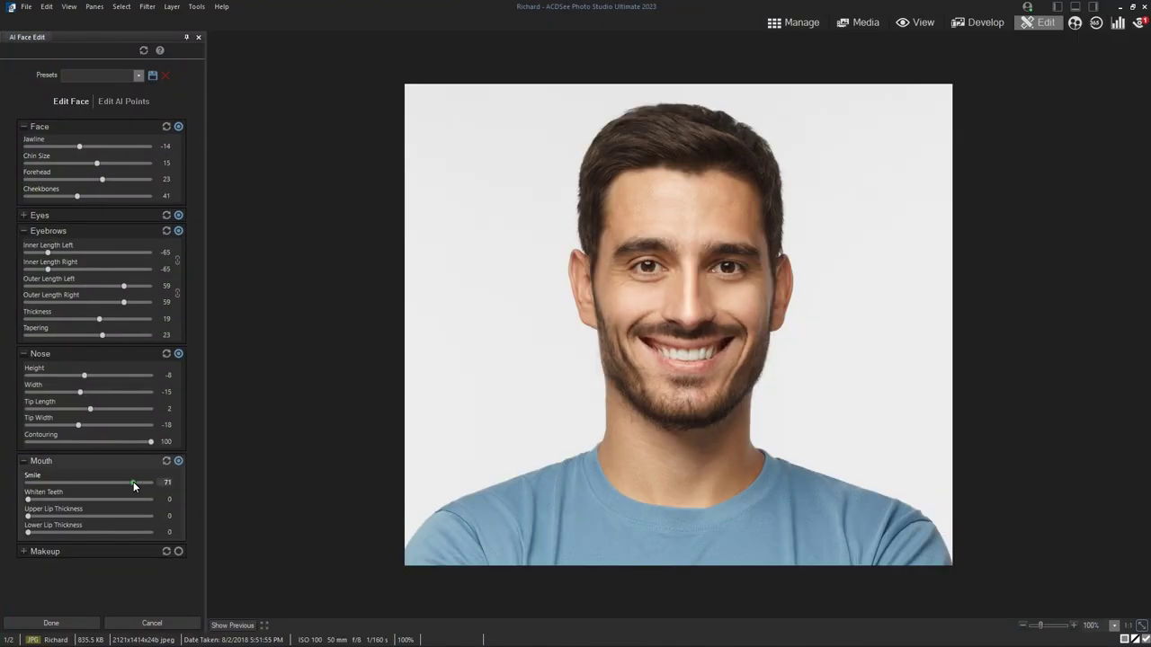
pyautogui.moveTo(133, 481); pyautogui.dragTo(167, 497)
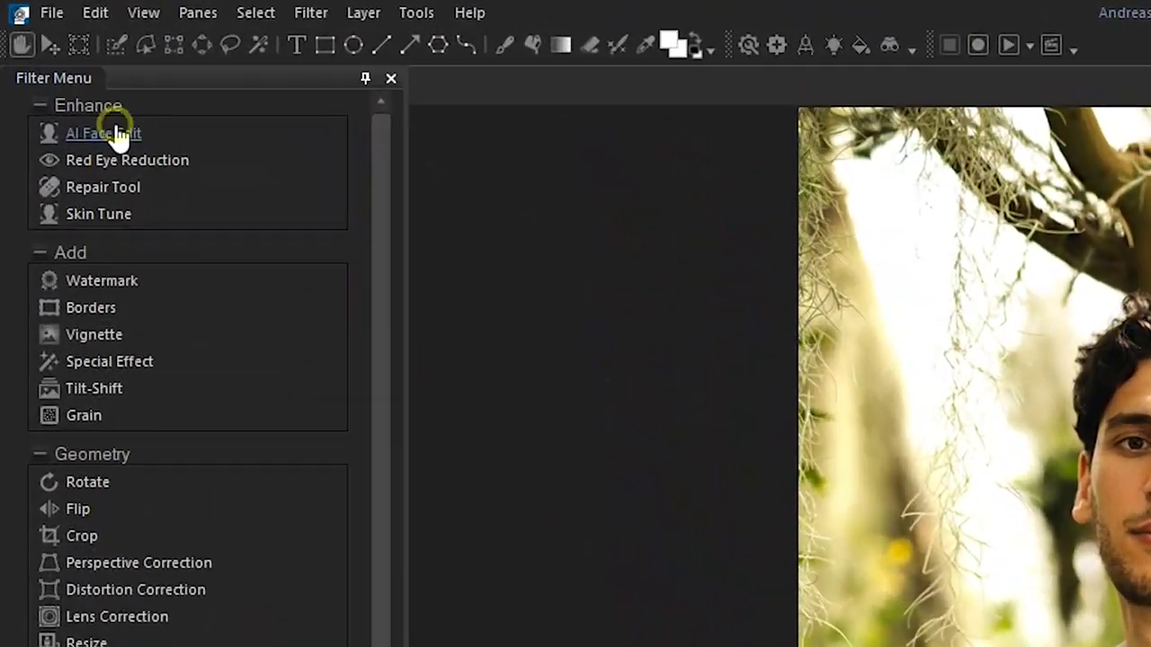
# Start AI Face Edit on Andreas.jpg and browse the Eyes, Eyebrows, Nose and Mouth groups
pyautogui.click(55, 59)
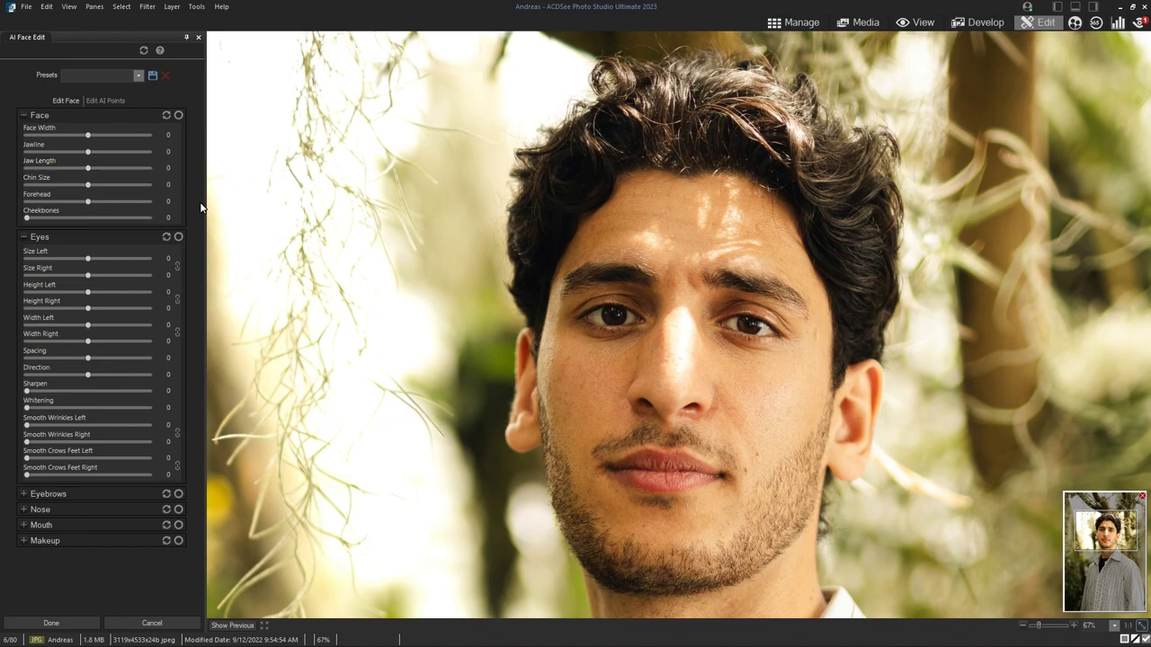
pyautogui.moveTo(320, 355); pyautogui.dragTo(309, 352)
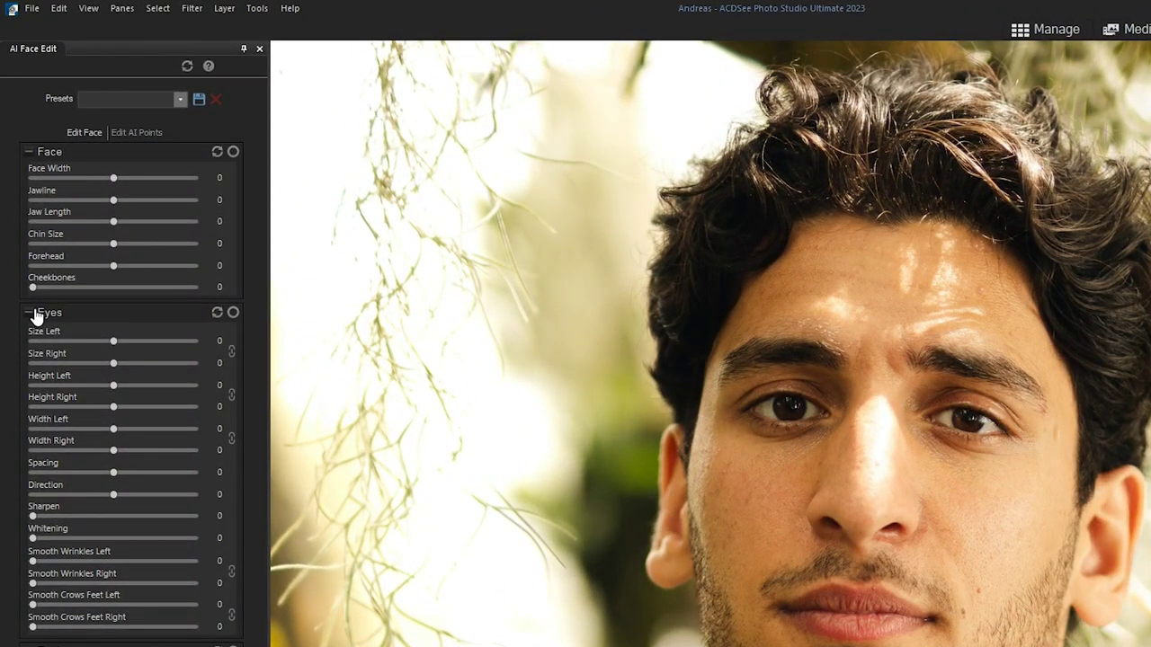
pyautogui.click(28, 312)
pyautogui.click(29, 333)
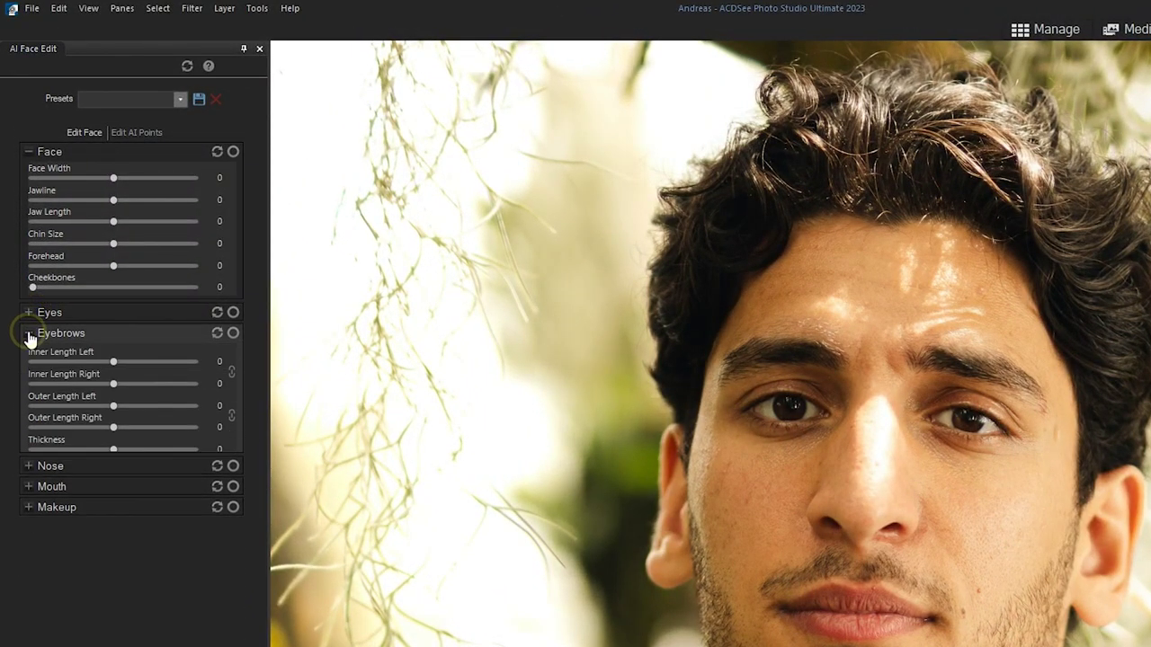
pyautogui.click(28, 497)
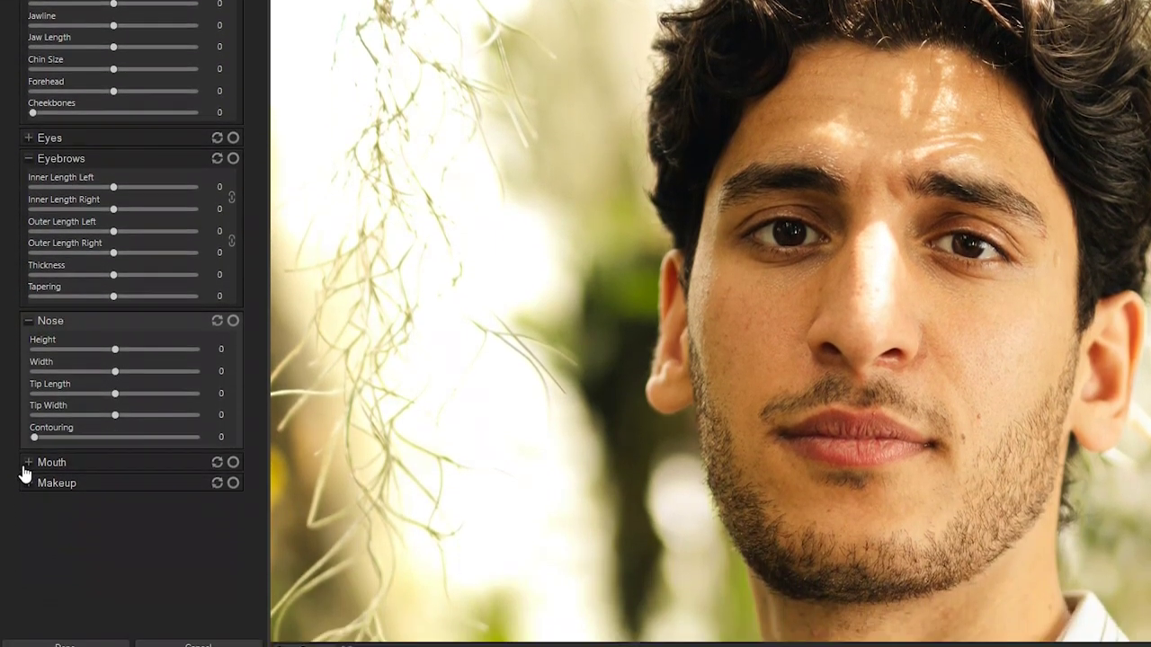
pyautogui.click(27, 638)
# Check the Makeup group, collapse the groups, and display the 72 detected face points
pyautogui.click(28, 529)
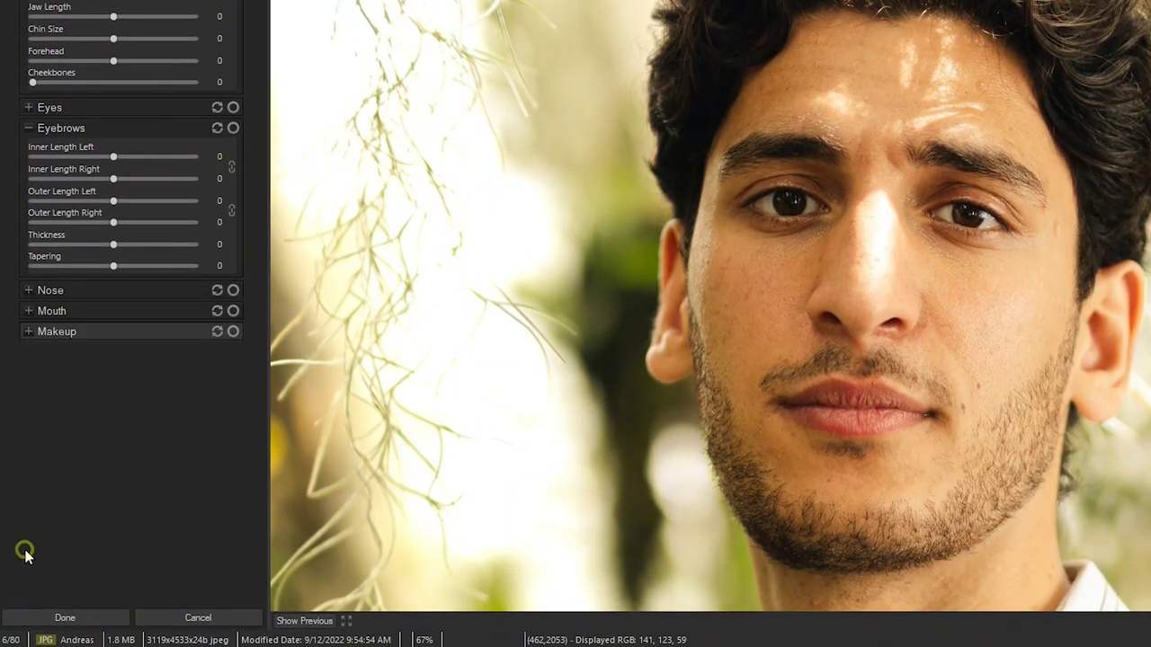
pyautogui.click(29, 333)
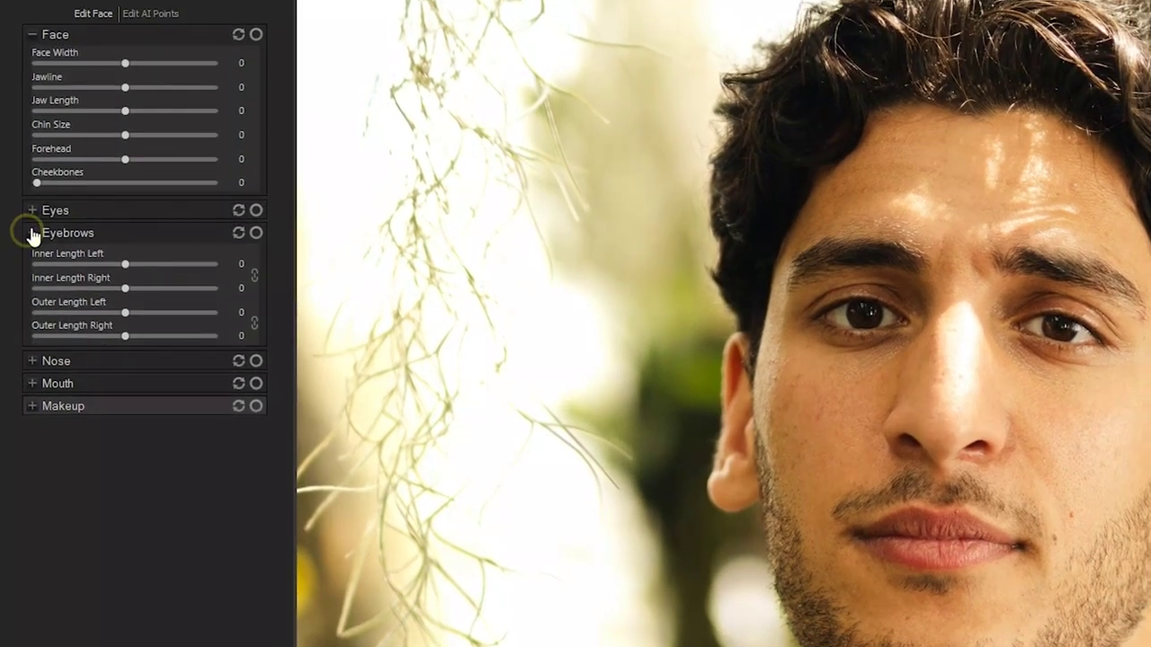
pyautogui.click(28, 127)
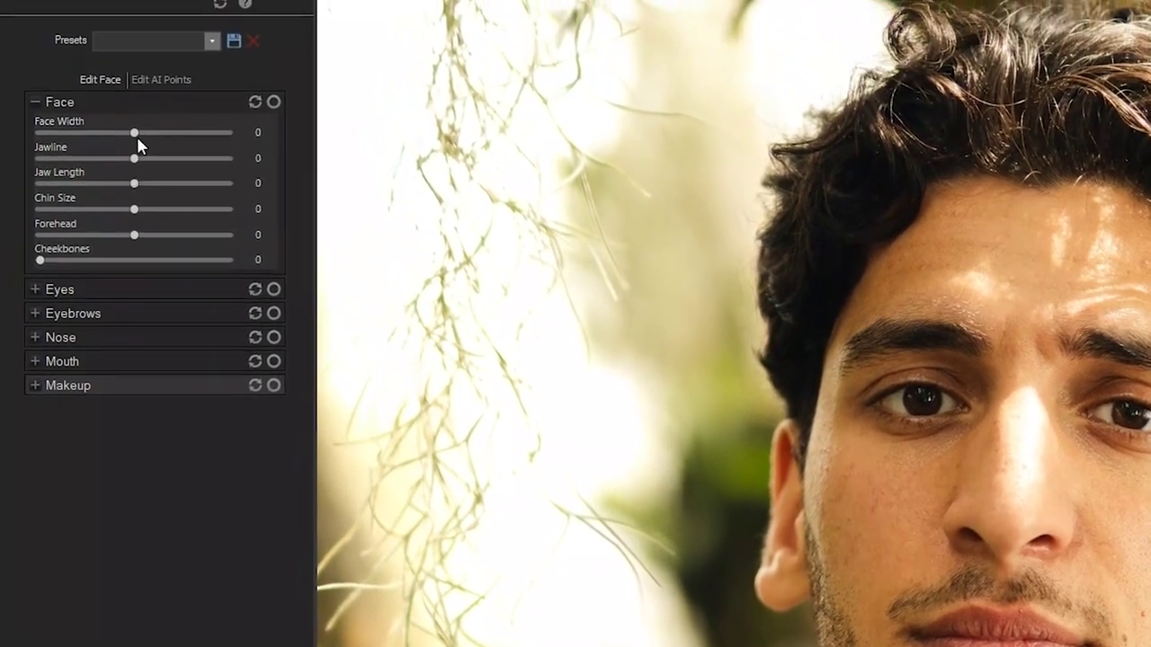
pyautogui.click(165, 79)
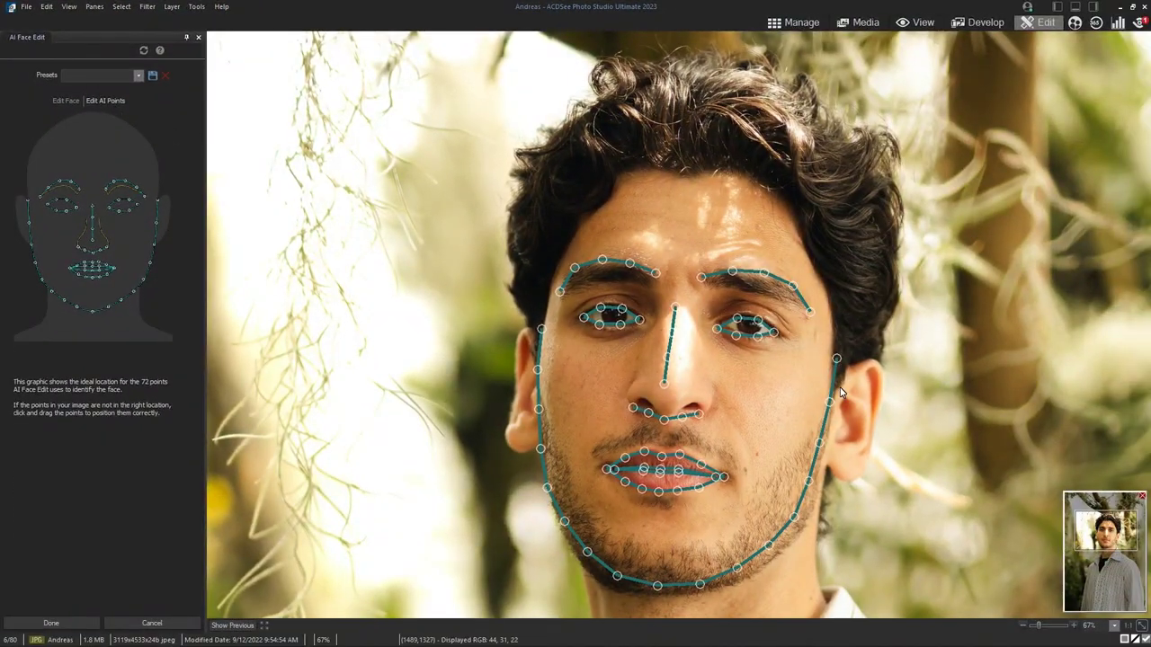
# Raise the eyebrow's top face point slightly after zooming to inspect, then return to Edit Face
pyautogui.click(1059, 640)
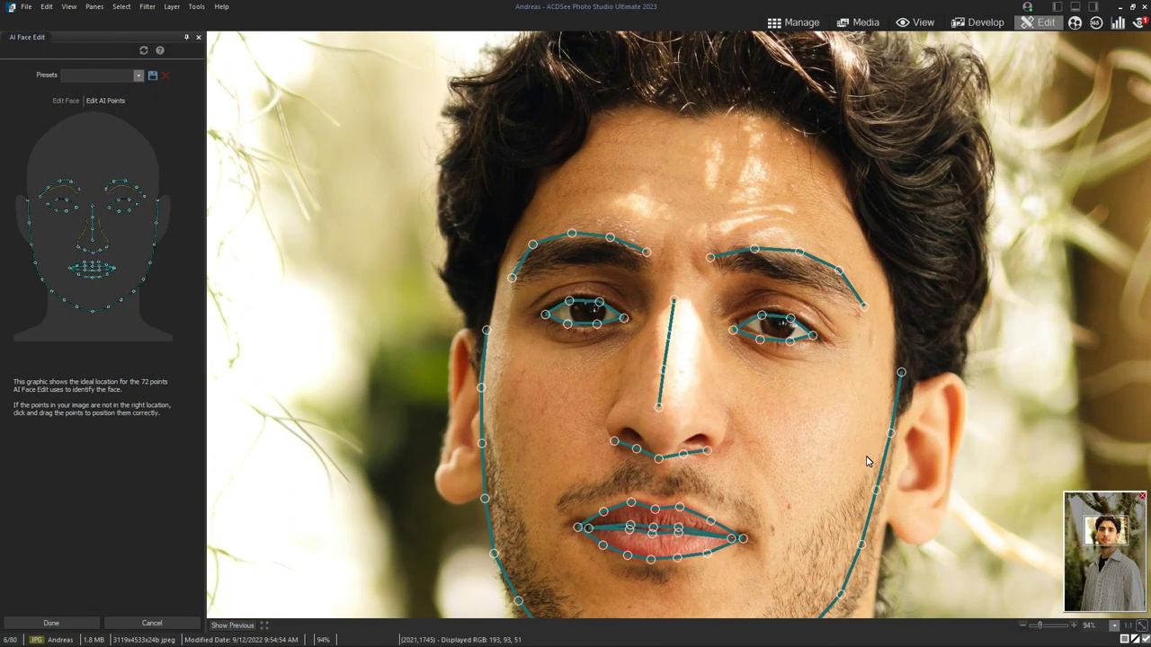
pyautogui.moveTo(1118, 532); pyautogui.dragTo(1118, 535)
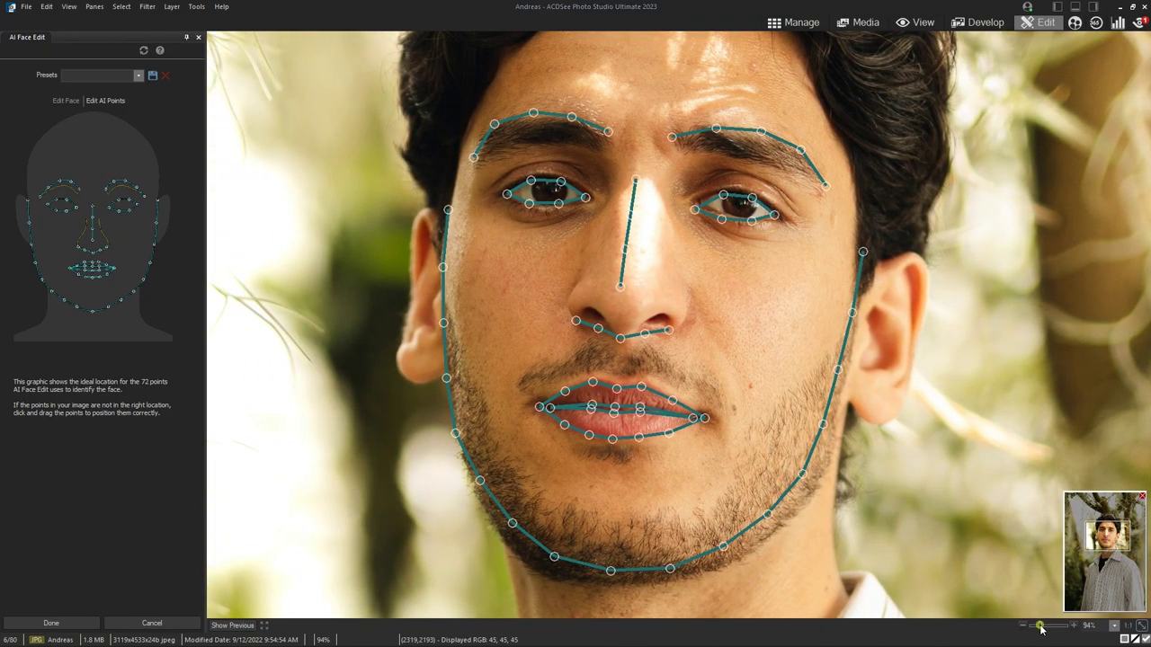
pyautogui.moveTo(1041, 630); pyautogui.dragTo(1035, 626)
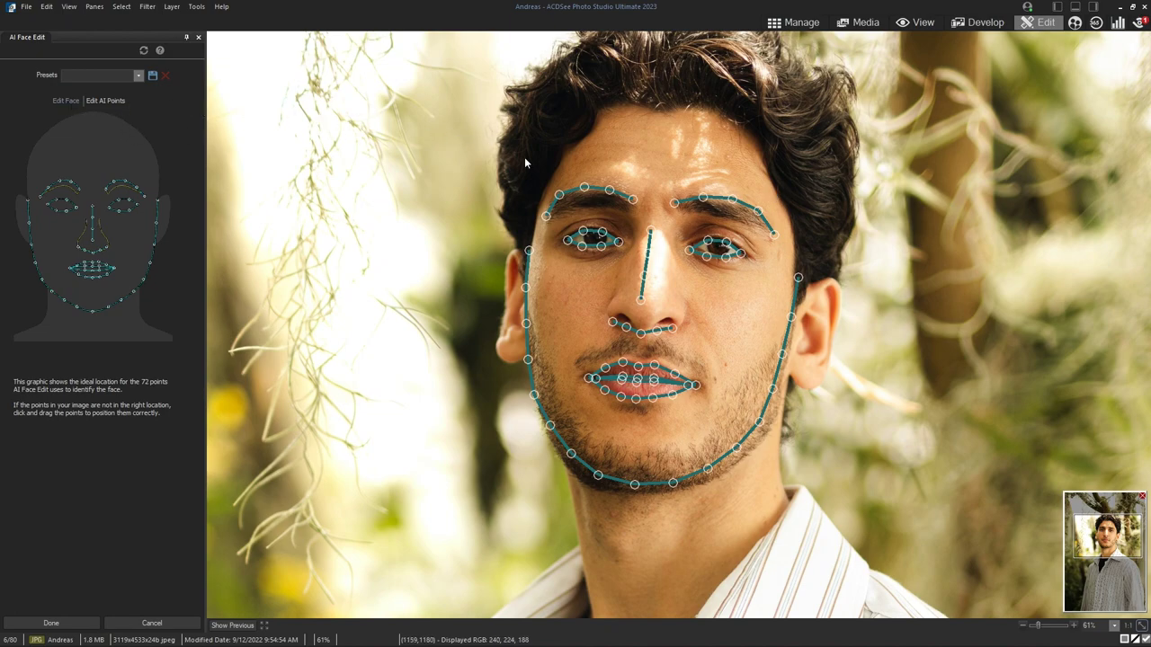
pyautogui.moveTo(584, 187); pyautogui.dragTo(585, 190)
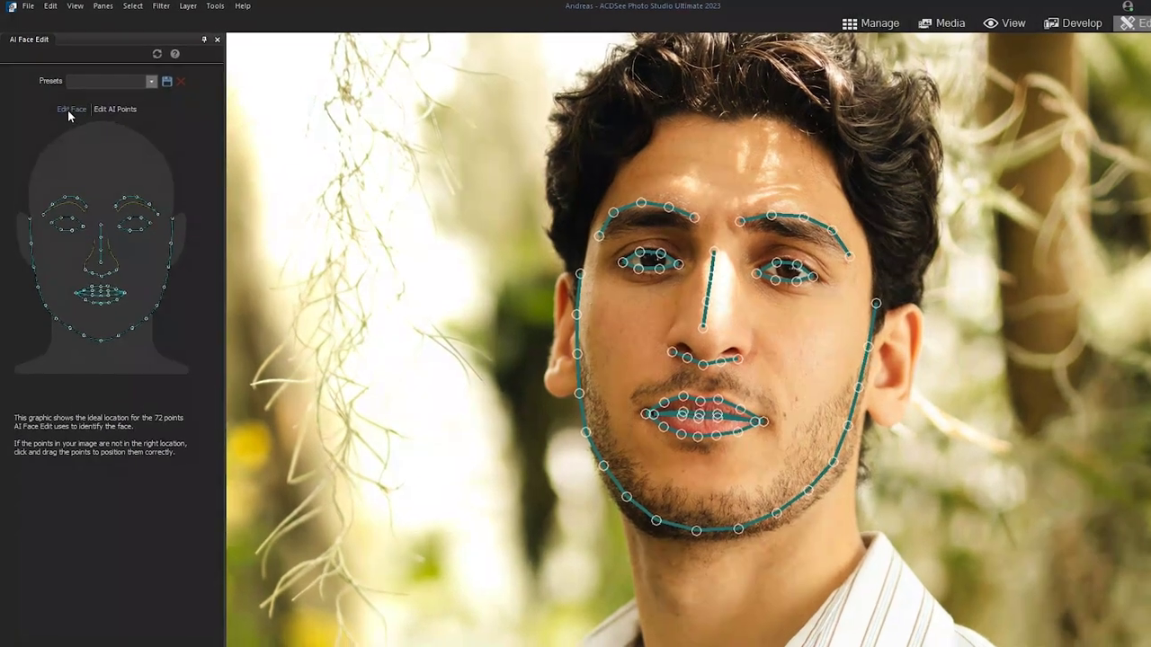
pyautogui.click(66, 100)
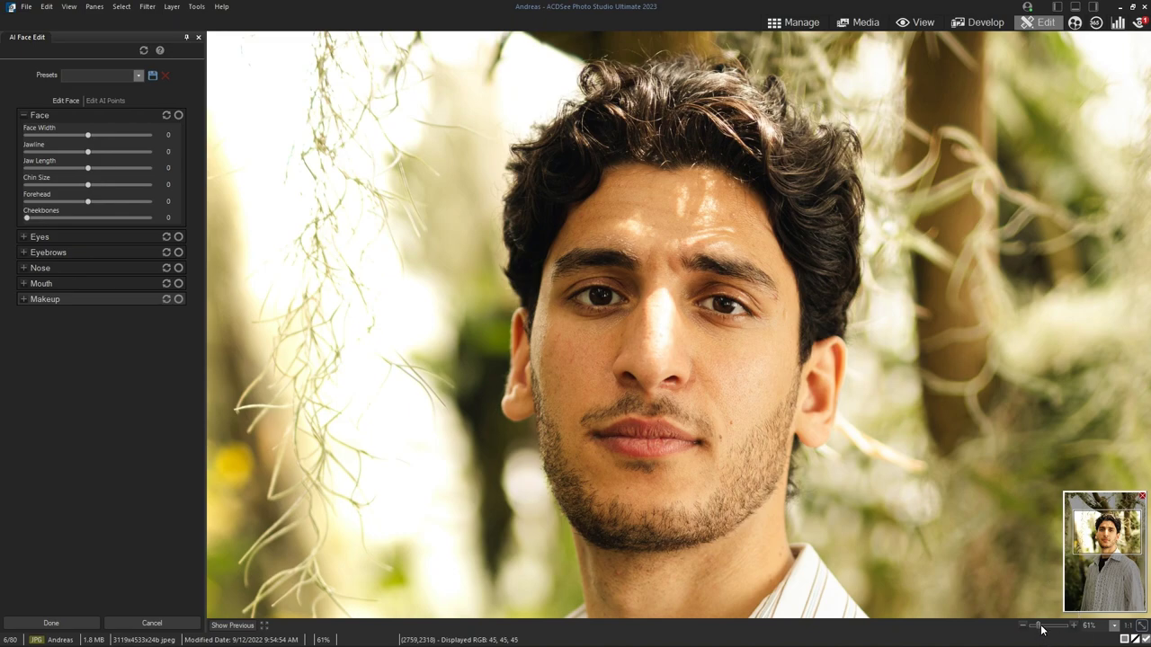
pyautogui.scroll(2, 1039, 628)
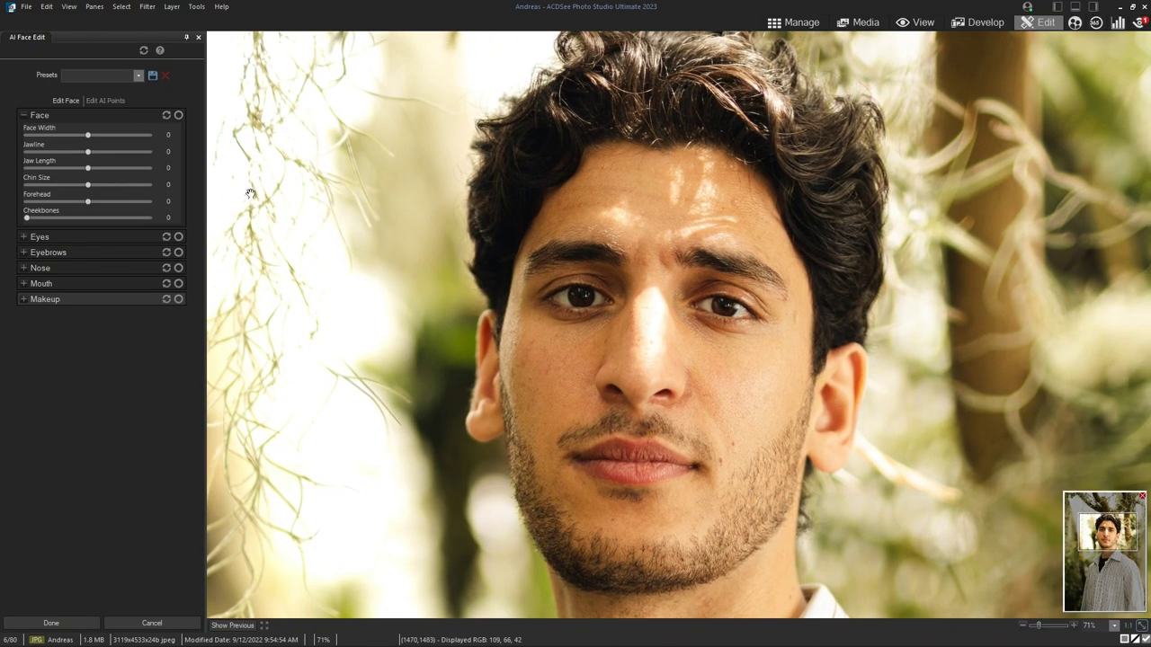
pyautogui.moveTo(87, 136); pyautogui.dragTo(140, 136)
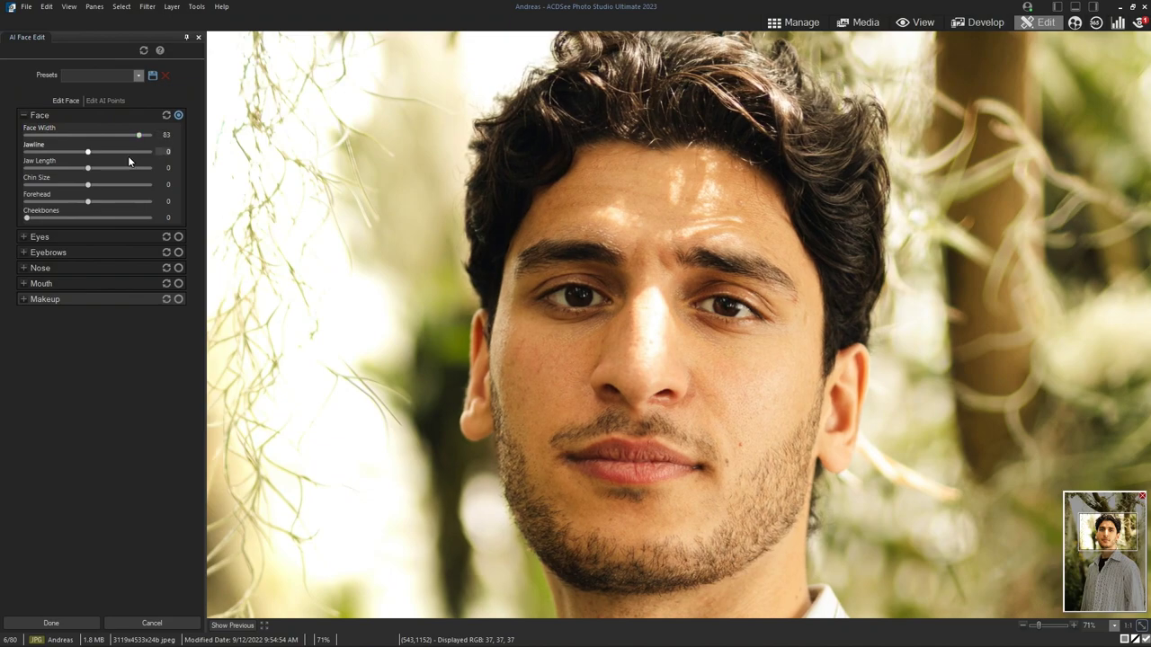
pyautogui.moveTo(101, 189); pyautogui.dragTo(2, 185)
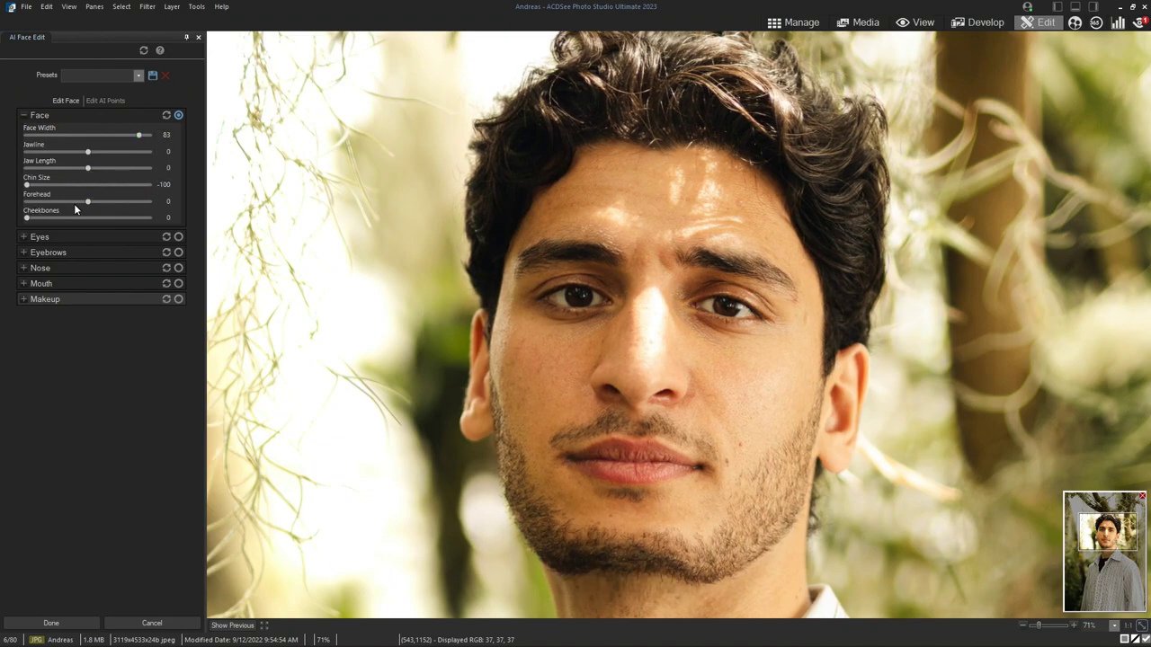
pyautogui.moveTo(87, 201); pyautogui.dragTo(128, 199)
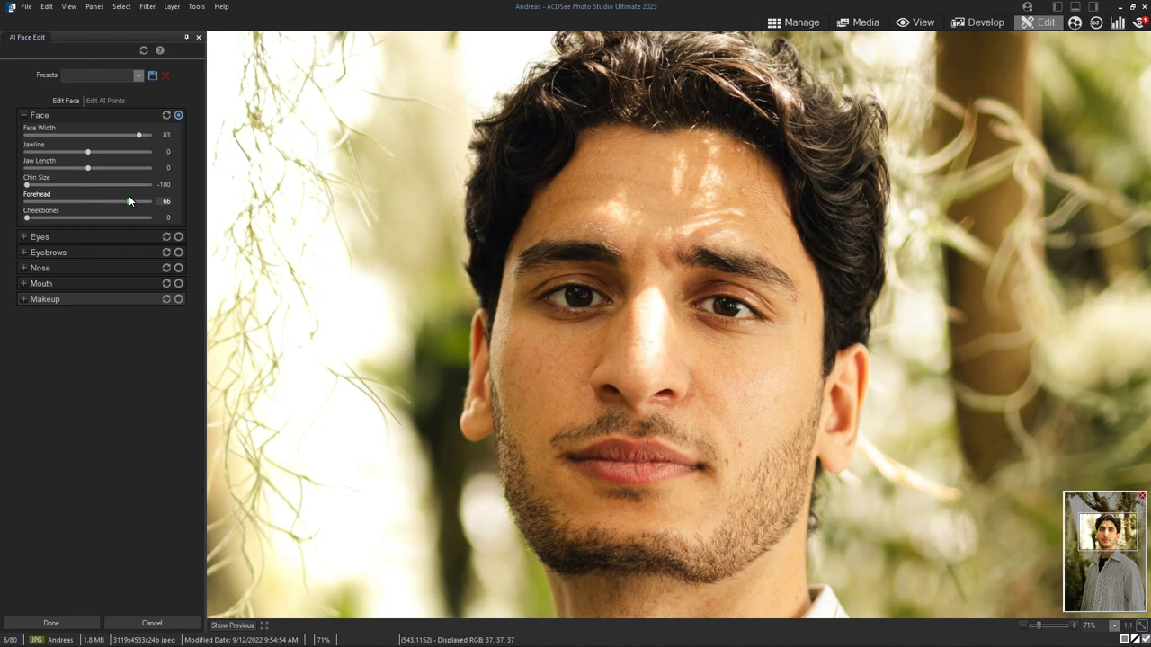
pyautogui.click(165, 117)
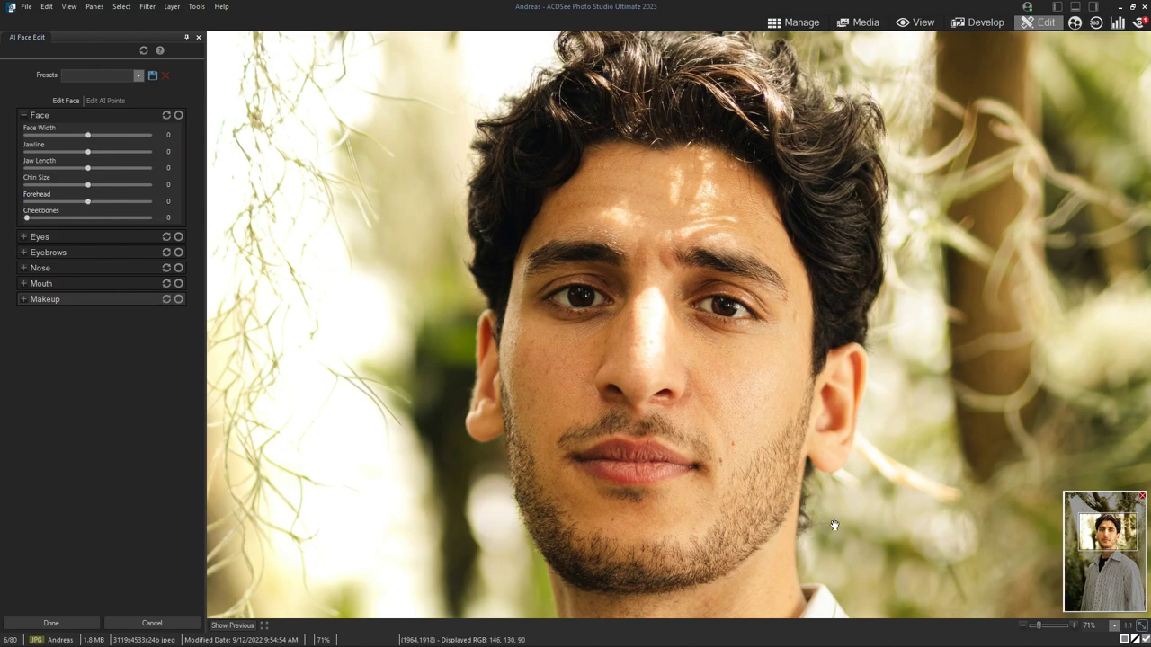
pyautogui.click(1022, 624)
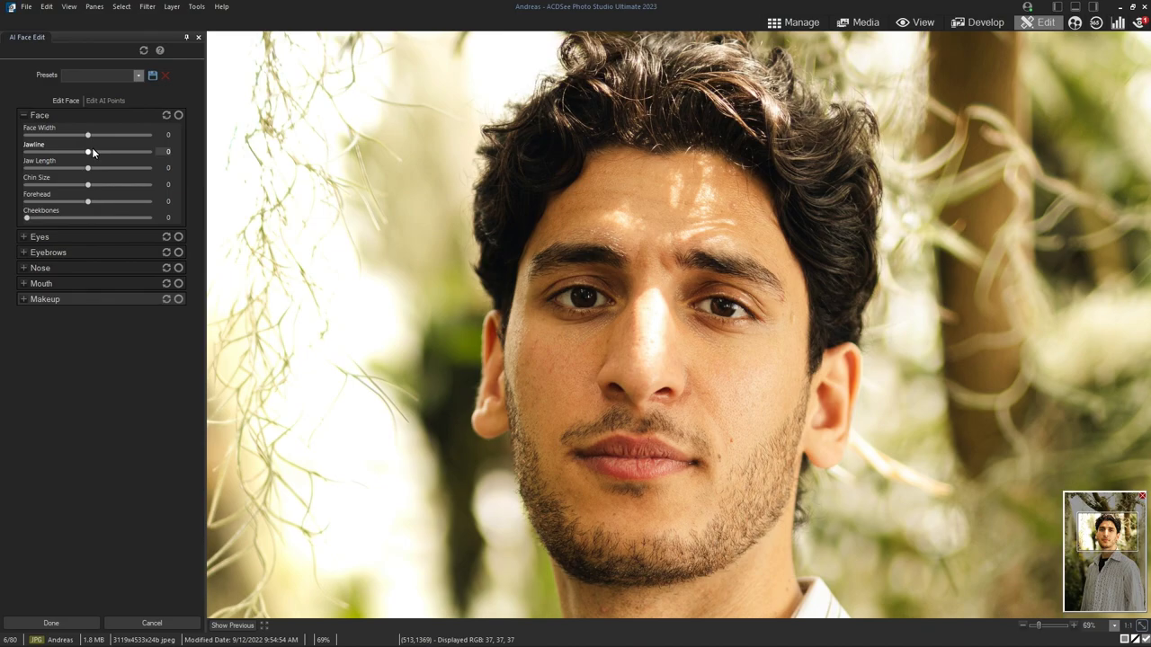
pyautogui.moveTo(87, 155); pyautogui.dragTo(173, 214)
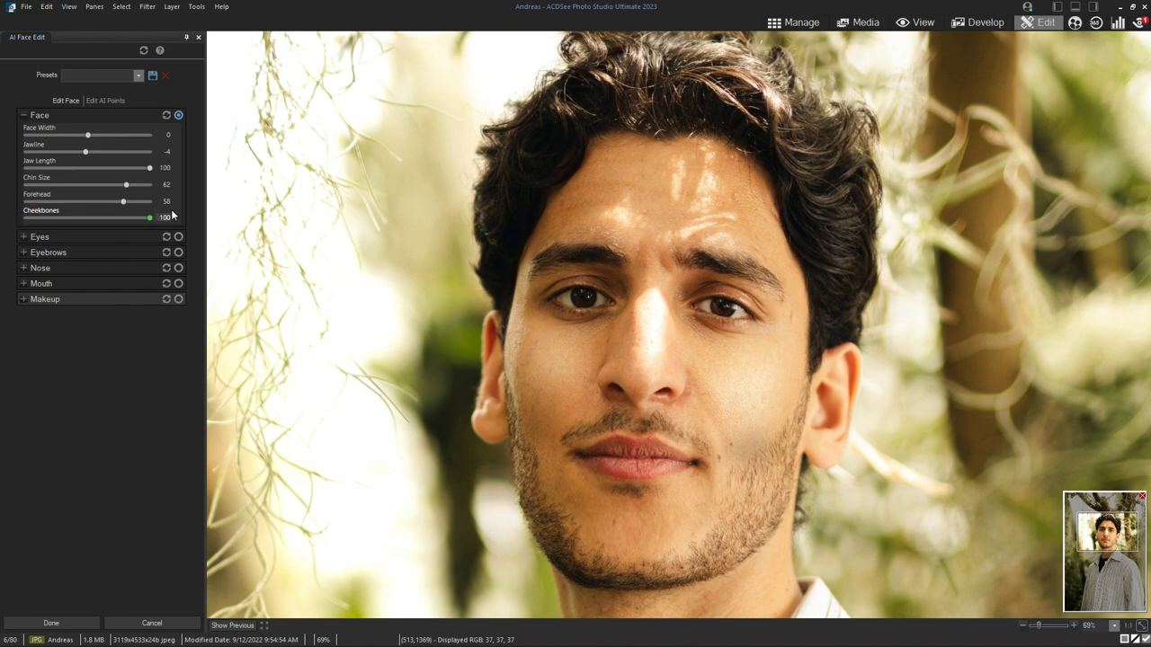
pyautogui.click(166, 115)
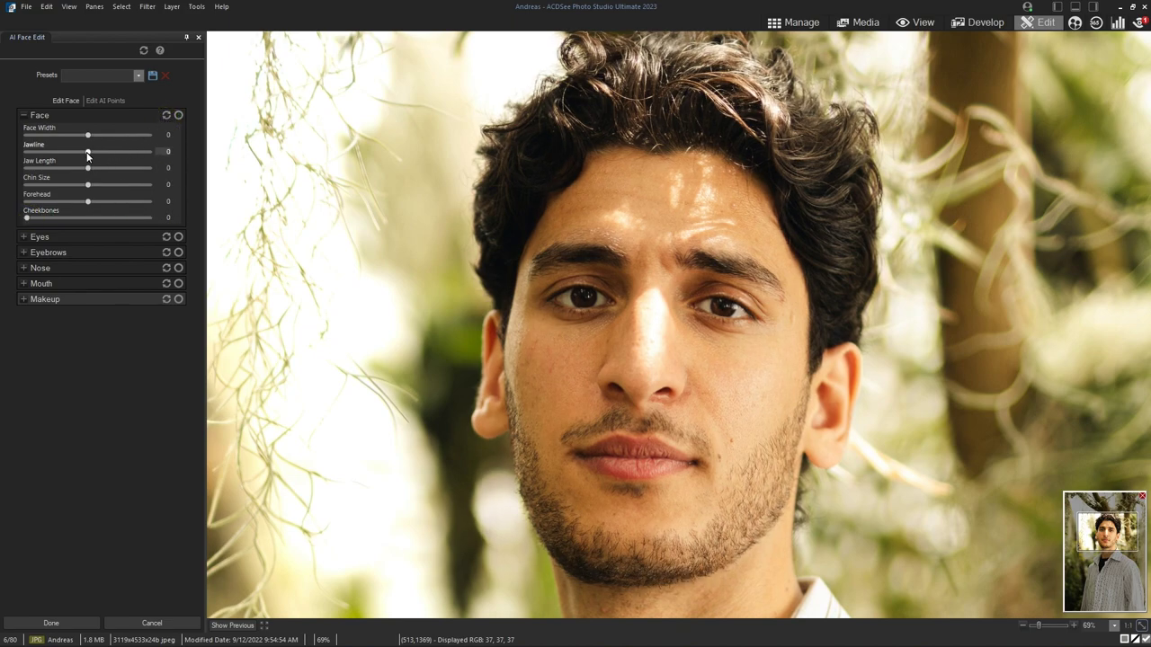
# Set Jawline -19, Chin Size 20, Forehead 13 and Cheekbones 33 in the Face group
pyautogui.moveTo(87, 154); pyautogui.dragTo(78, 156)
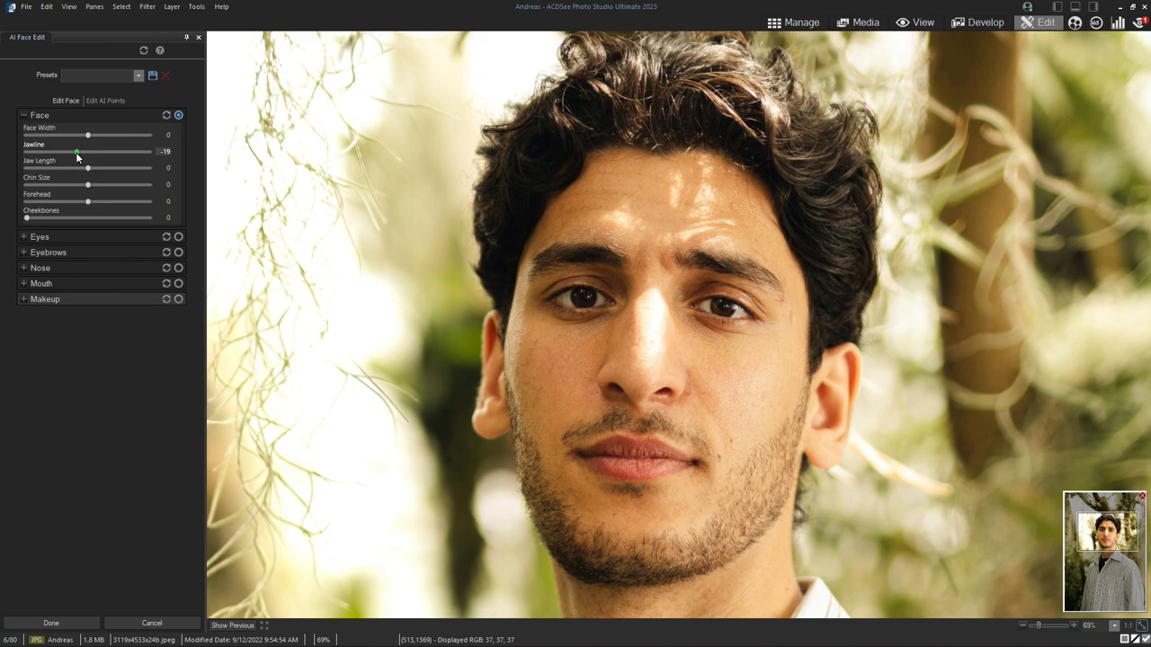
pyautogui.moveTo(87, 184); pyautogui.dragTo(97, 207)
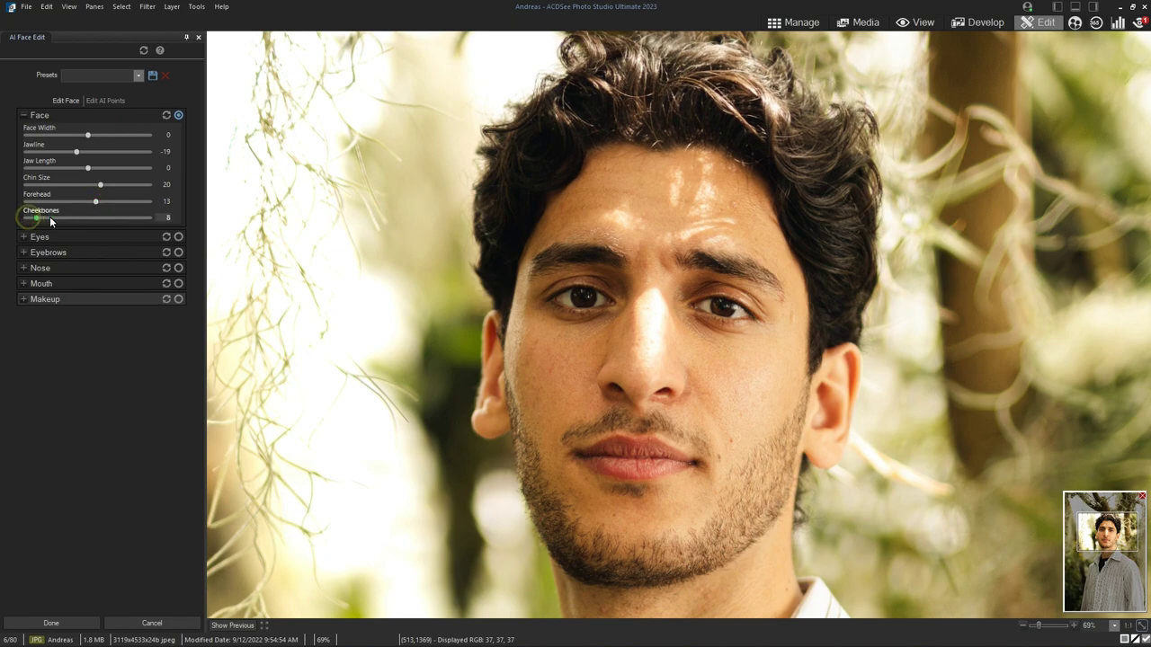
pyautogui.moveTo(51, 218); pyautogui.dragTo(72, 218)
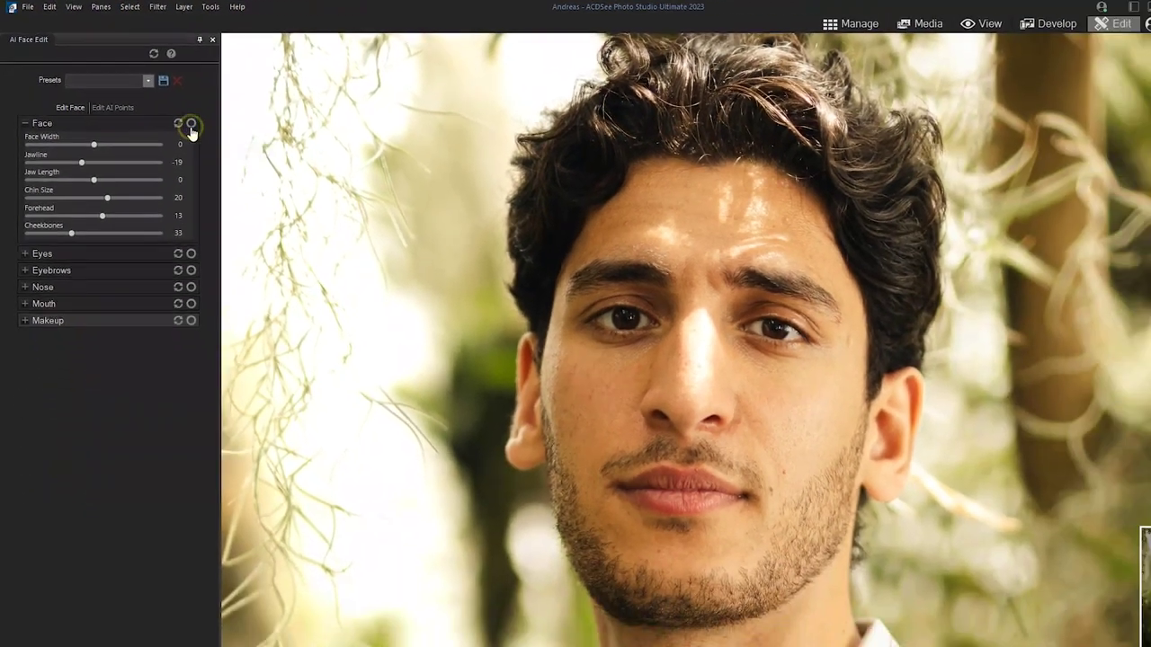
# Toggle the Face adjustments off and on to compare, then expand the Eyes sliders
pyautogui.click(302, 198)
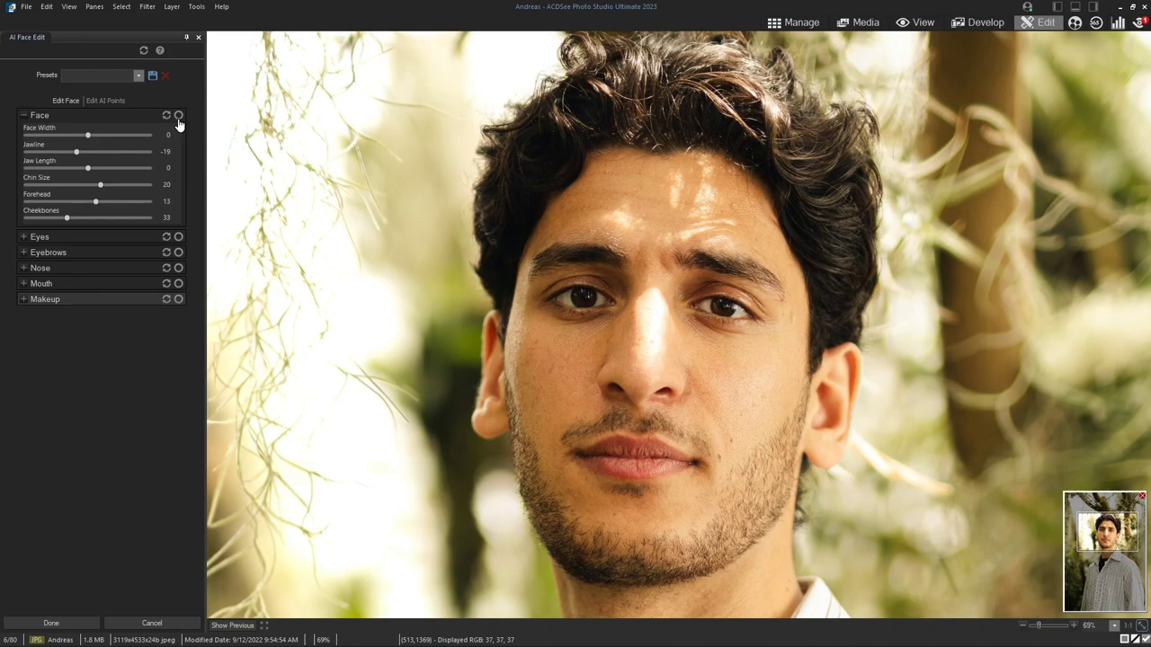
pyautogui.click(178, 117)
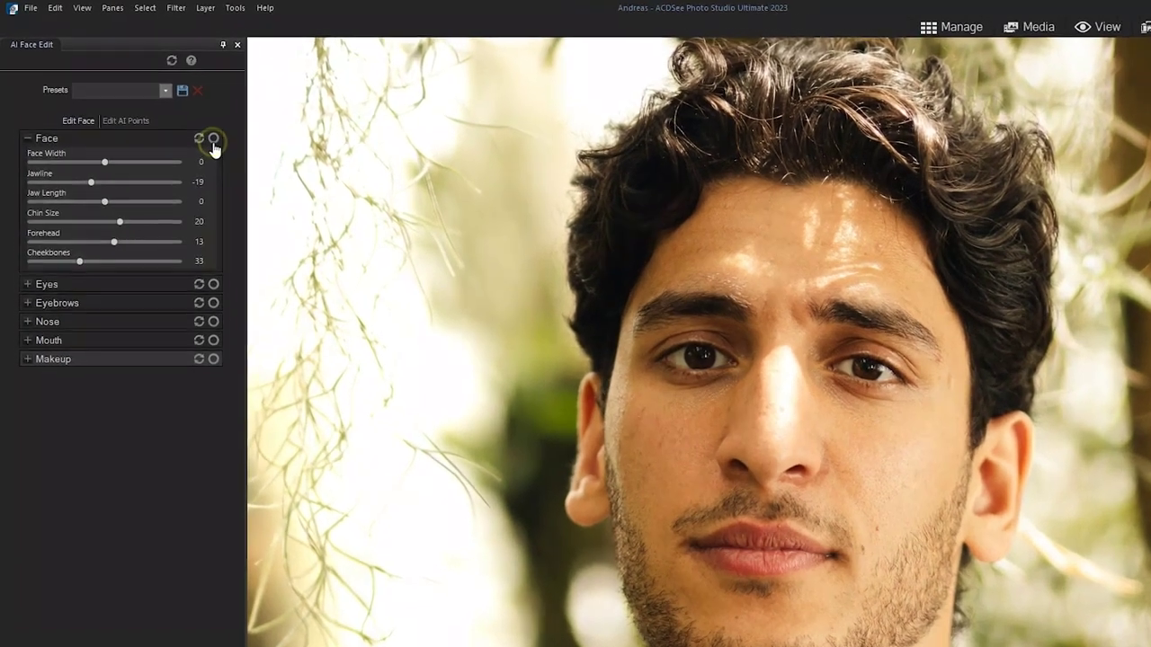
pyautogui.click(178, 117)
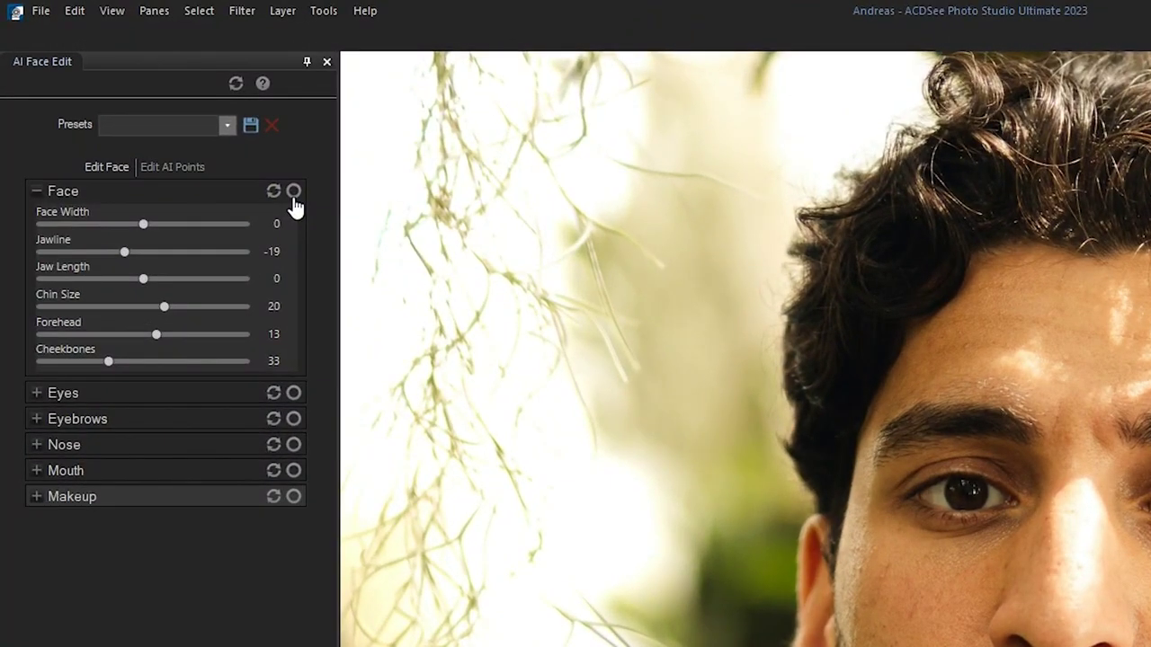
pyautogui.click(293, 193)
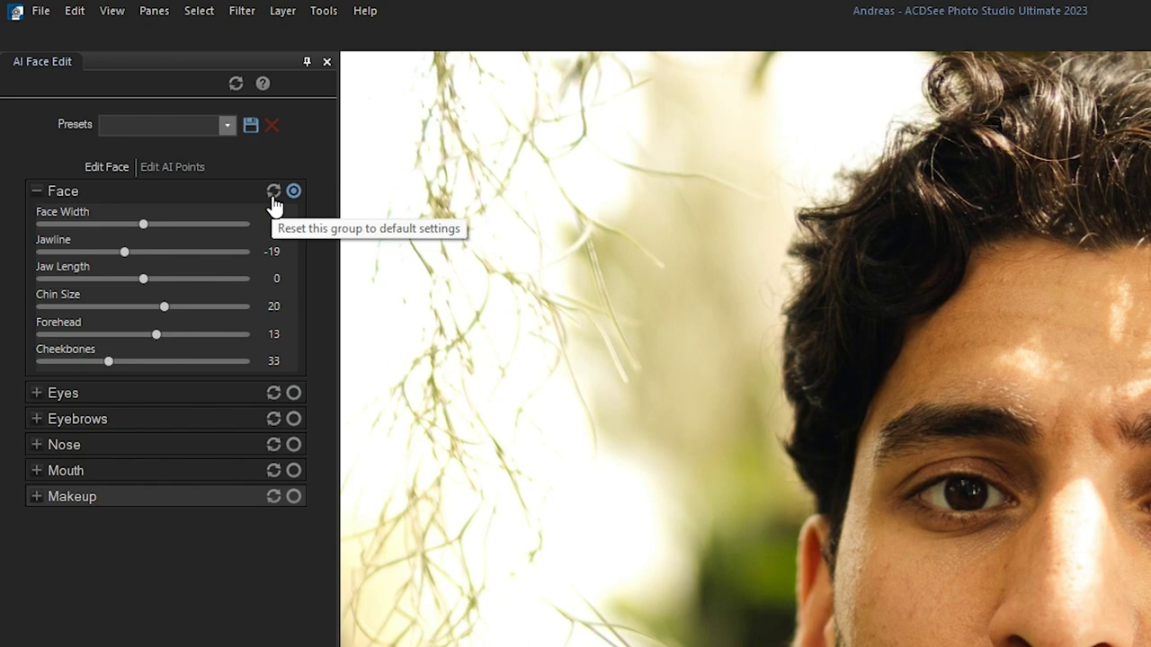
pyautogui.click(36, 396)
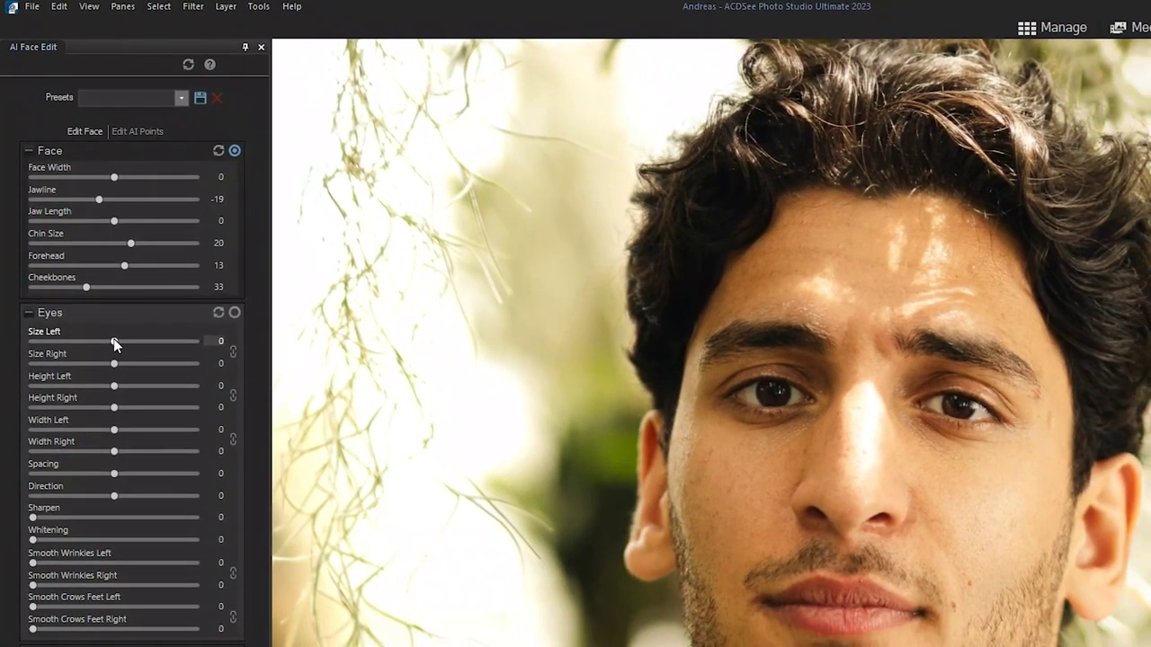
# Experiment with eye size, height and width, including unlinked left and right eyes
pyautogui.moveTo(129, 384); pyautogui.dragTo(240, 387)
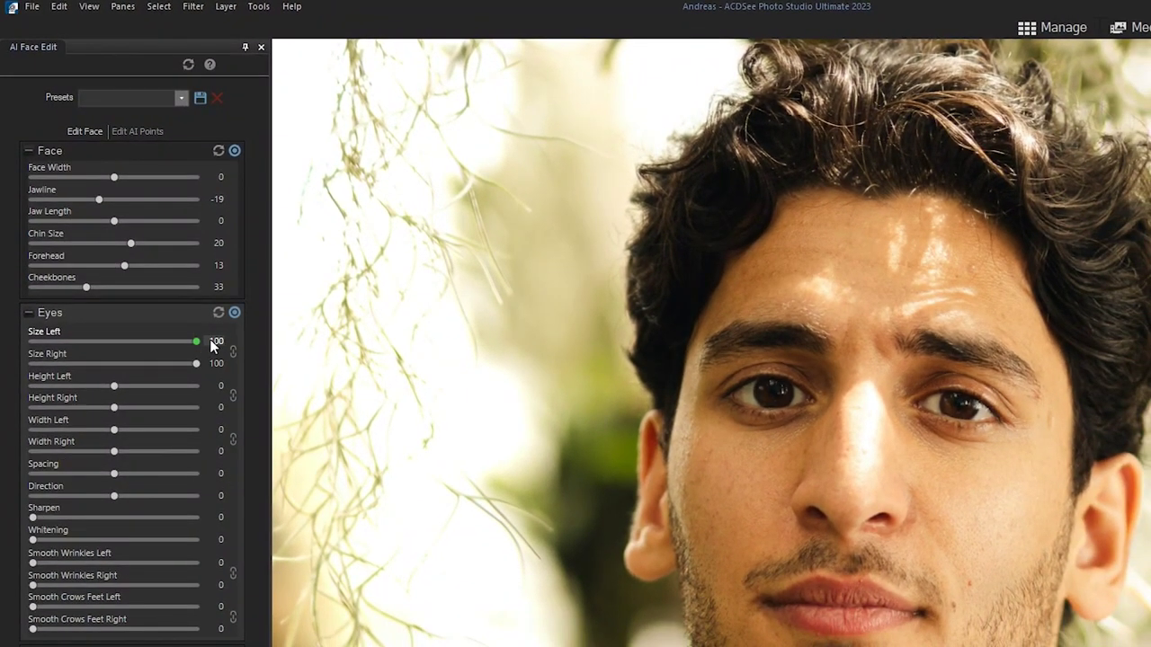
pyautogui.moveTo(216, 345); pyautogui.dragTo(125, 363)
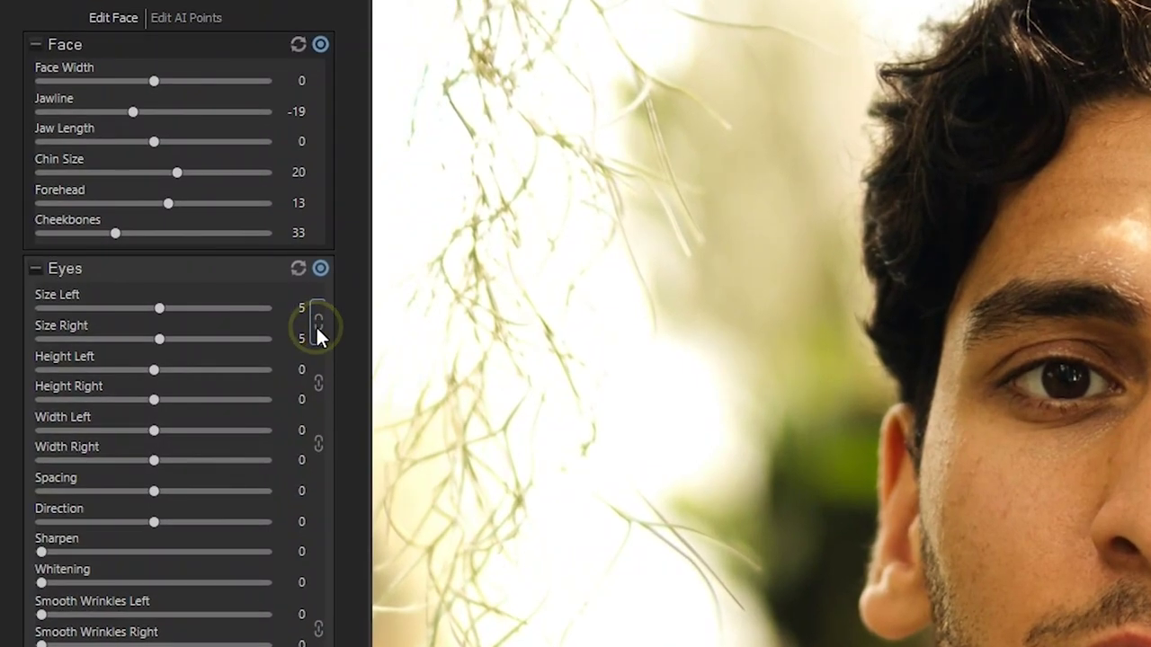
pyautogui.click(315, 326)
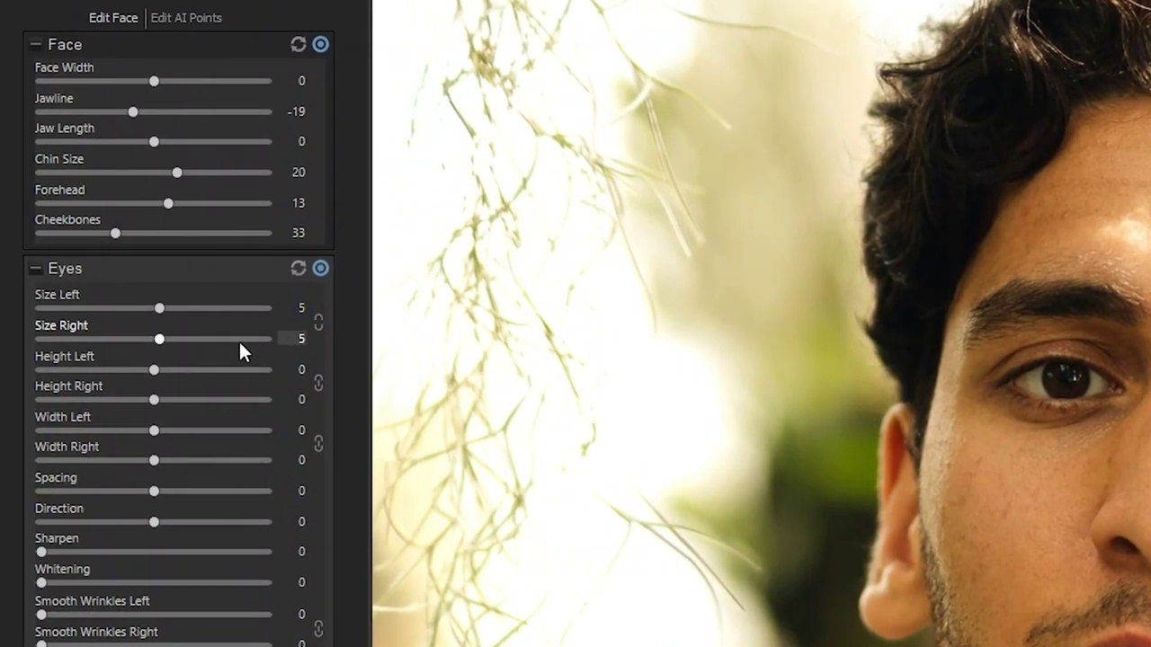
pyautogui.moveTo(160, 339); pyautogui.dragTo(33, 306)
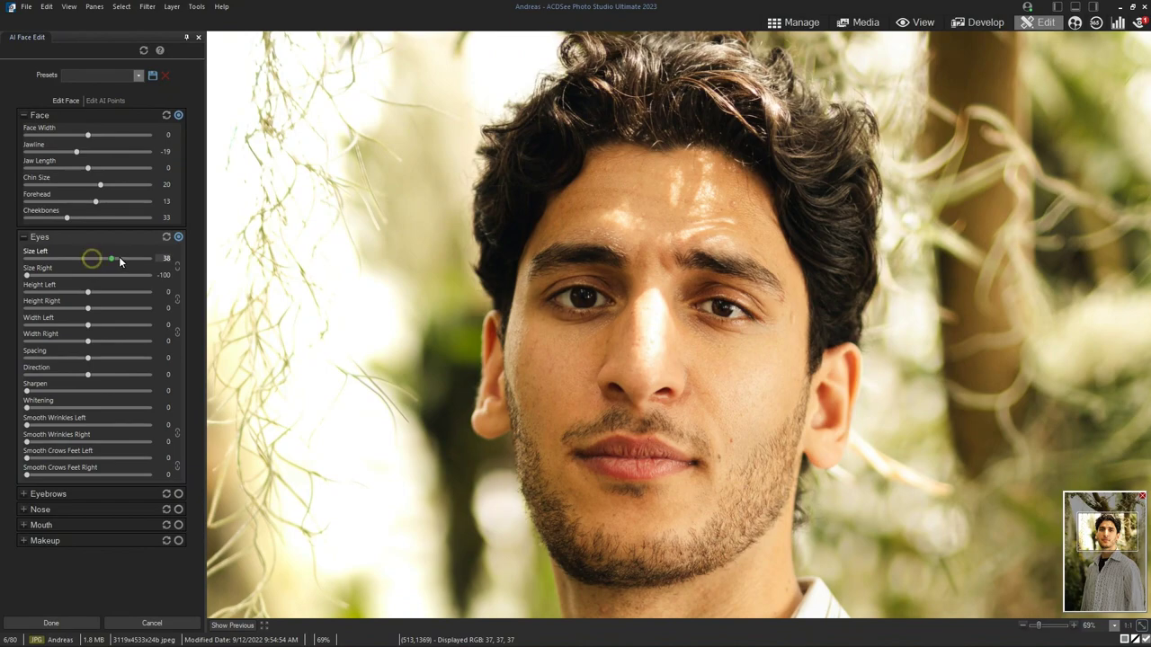
pyautogui.moveTo(120, 261); pyautogui.dragTo(176, 259)
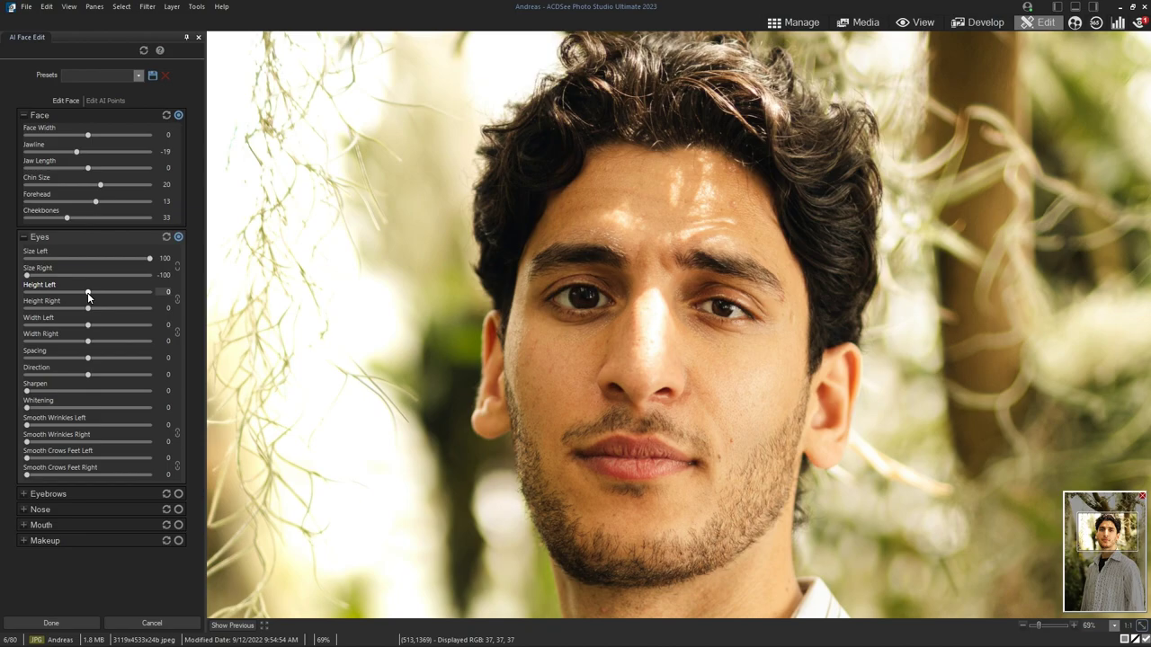
pyautogui.moveTo(87, 292); pyautogui.dragTo(147, 296)
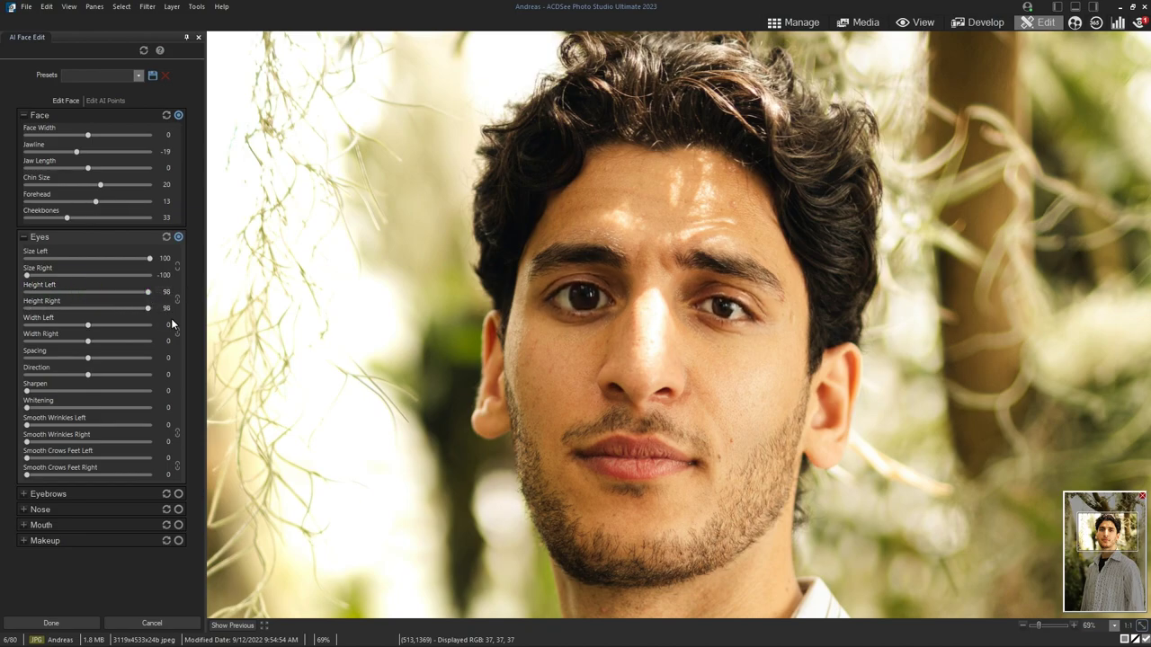
pyautogui.click(176, 331)
pyautogui.moveTo(87, 324); pyautogui.dragTo(171, 330)
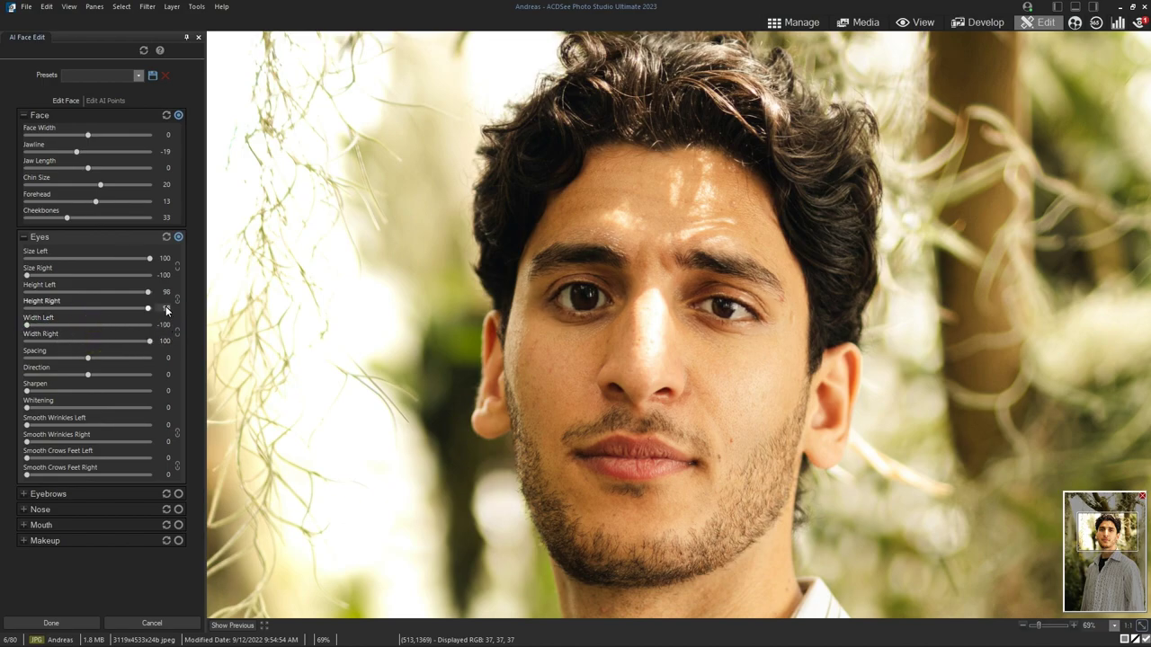
# Reset the Eyes group, then set Size 20, Width 7, Spacing 1 and Direction 0
pyautogui.click(166, 238)
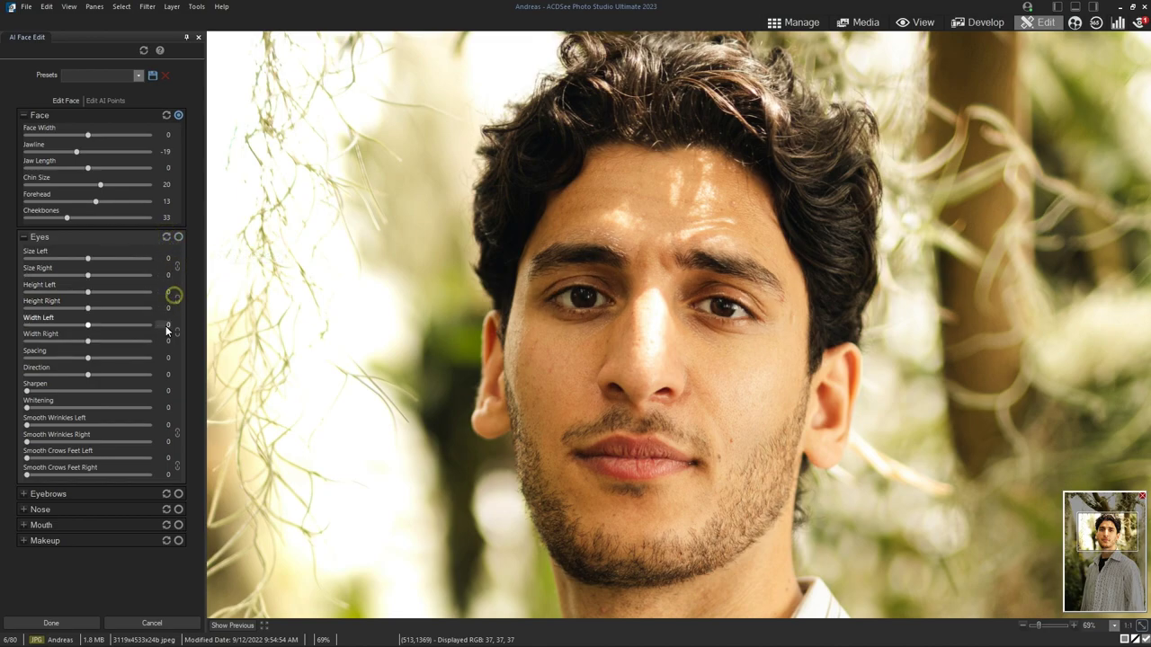
pyautogui.moveTo(88, 258); pyautogui.dragTo(100, 262)
pyautogui.moveTo(103, 258); pyautogui.dragTo(99, 258)
pyautogui.moveTo(88, 328); pyautogui.dragTo(84, 379)
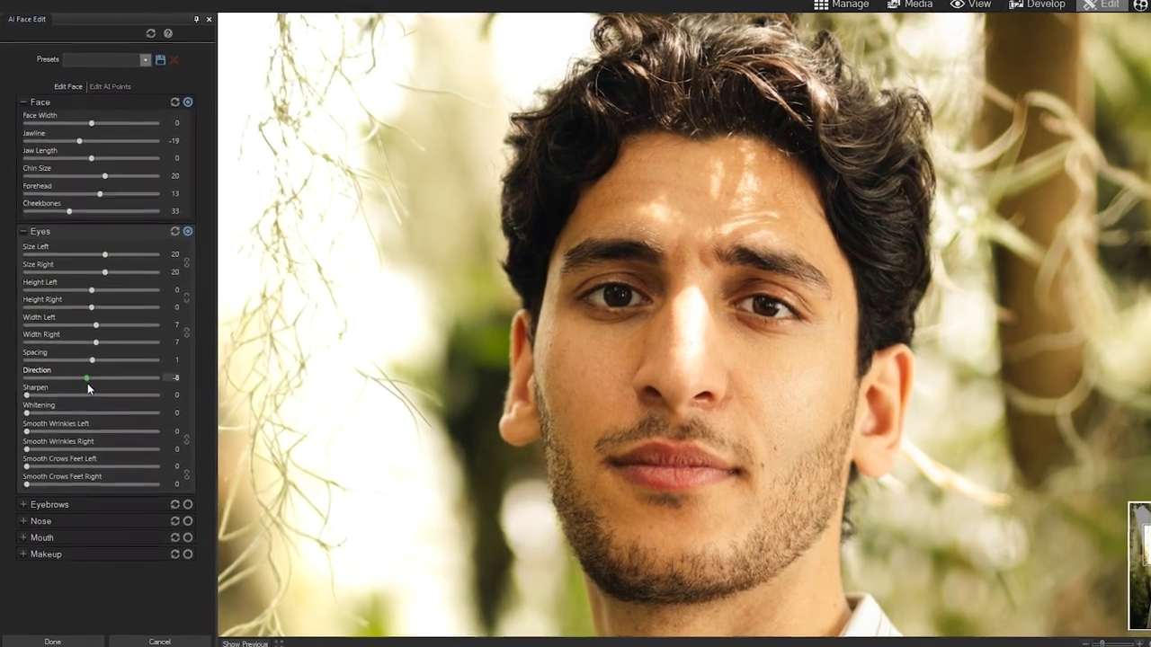
pyautogui.doubleClick(94, 381)
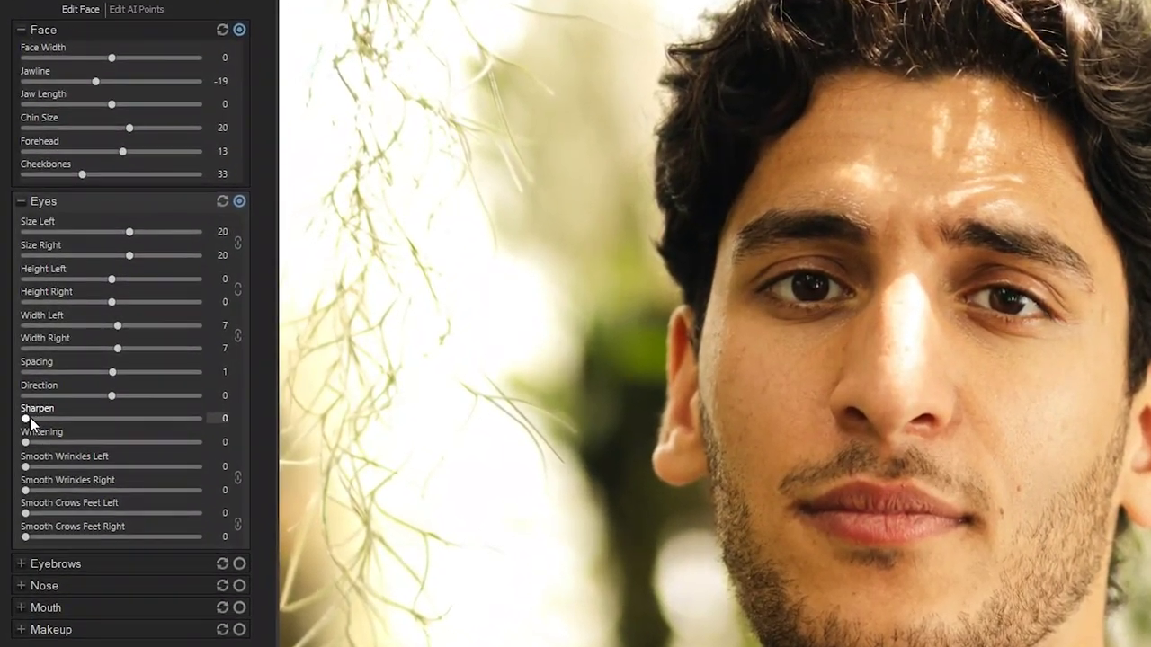
# Set eye Sharpen 70, Whitening 100, Smooth Wrinkles 55 and Smooth Crows Feet 41
pyautogui.moveTo(51, 417); pyautogui.dragTo(146, 419)
pyautogui.moveTo(26, 443); pyautogui.dragTo(205, 448)
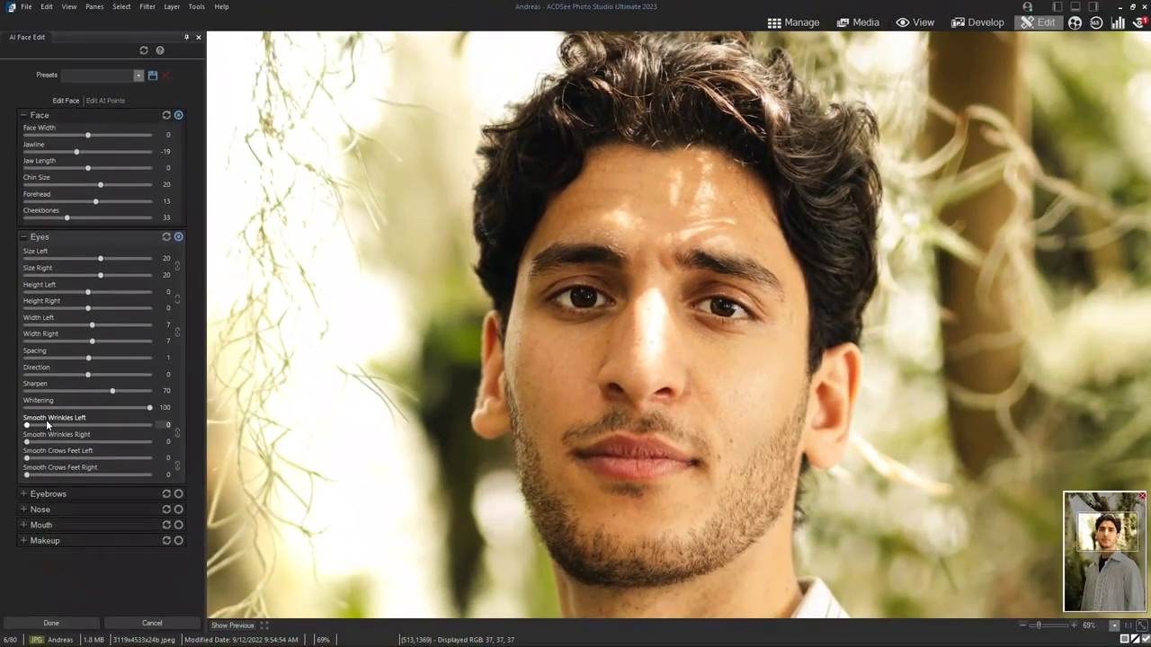
pyautogui.moveTo(30, 428); pyautogui.dragTo(2, 434)
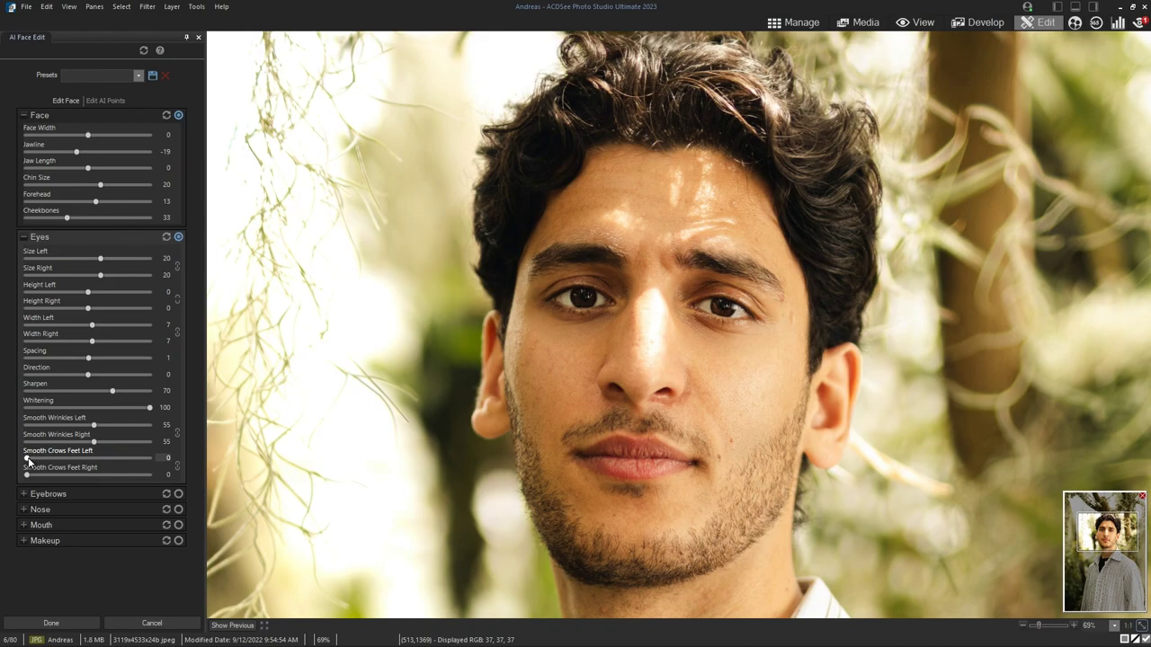
pyautogui.moveTo(28, 460); pyautogui.dragTo(97, 467)
# Toggle the eye edits off and on to compare before and after
pyautogui.click(178, 237)
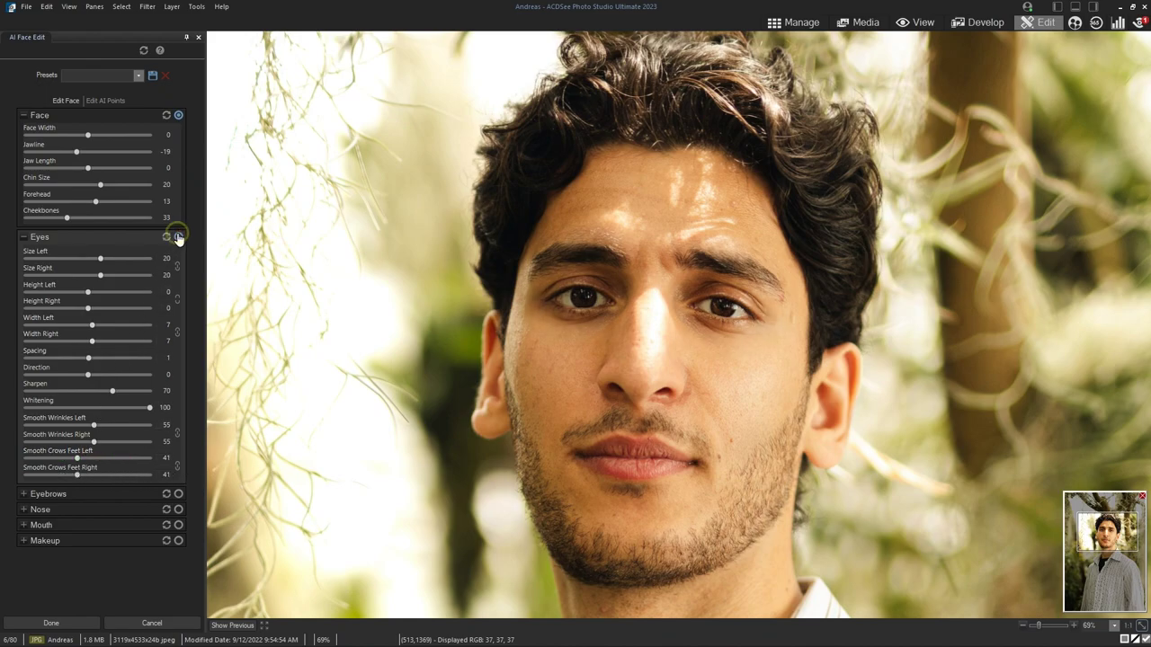
pyautogui.click(178, 237)
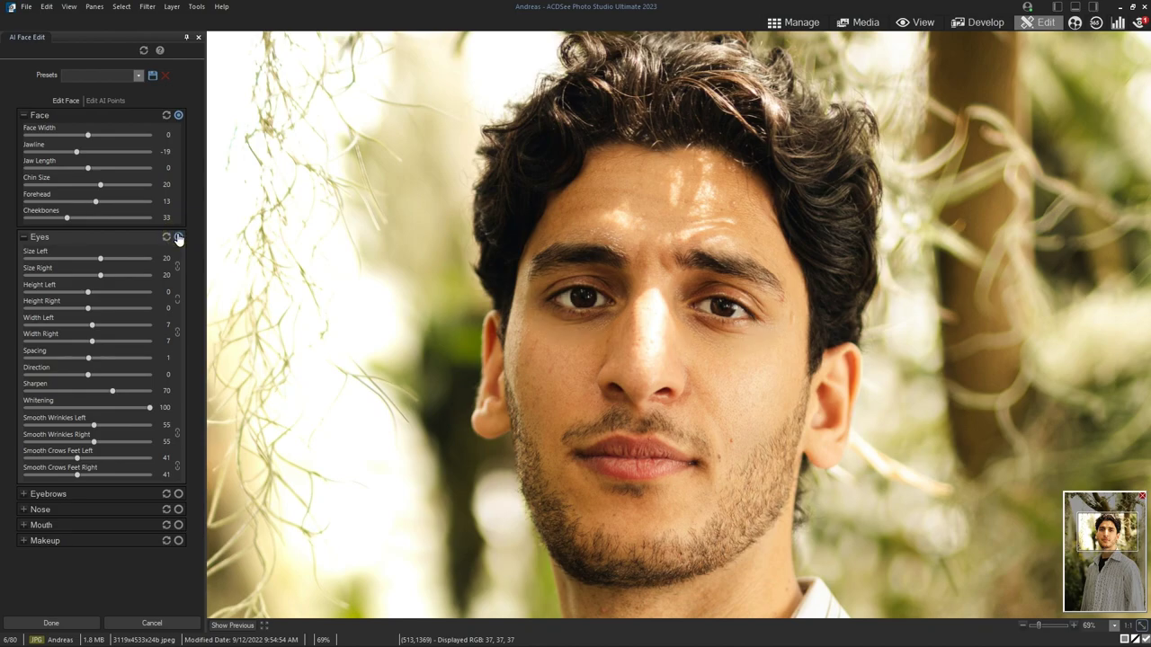
pyautogui.click(178, 237)
pyautogui.click(178, 237)
# Ease eyes to Whitening 61, Wrinkles 31, Crows Feet 22, Width 1, then compare with the original
pyautogui.moveTo(94, 428); pyautogui.dragTo(54, 455)
pyautogui.moveTo(148, 408); pyautogui.dragTo(100, 389)
pyautogui.moveTo(94, 341); pyautogui.dragTo(87, 341)
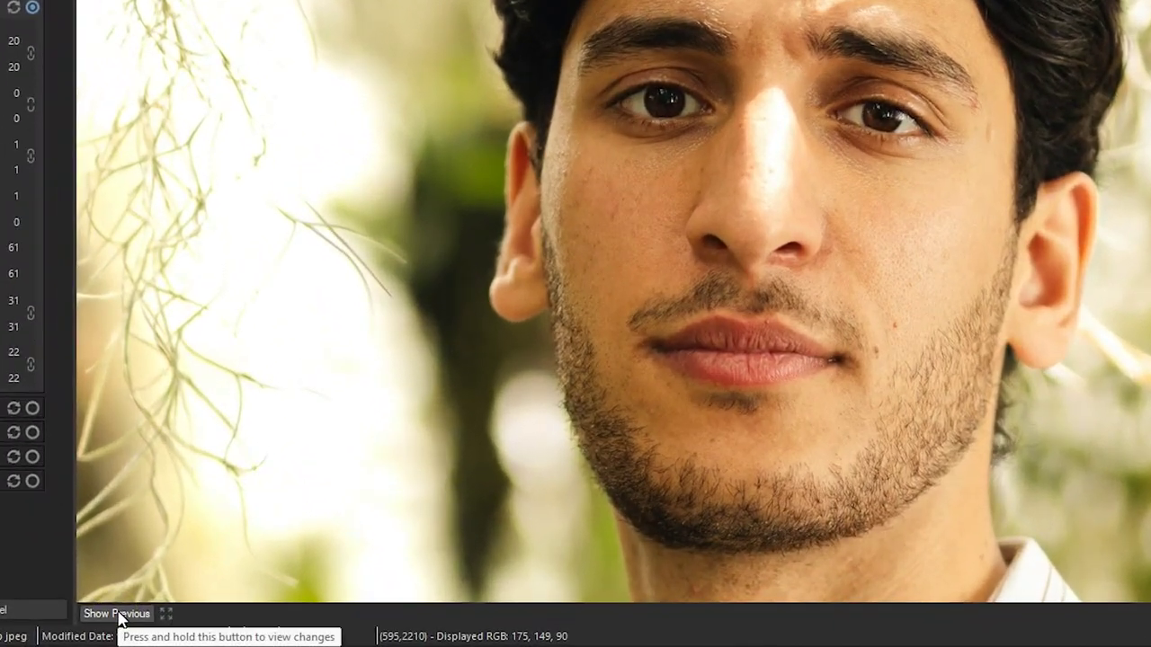
pyautogui.click(225, 627)
pyautogui.click(114, 617)
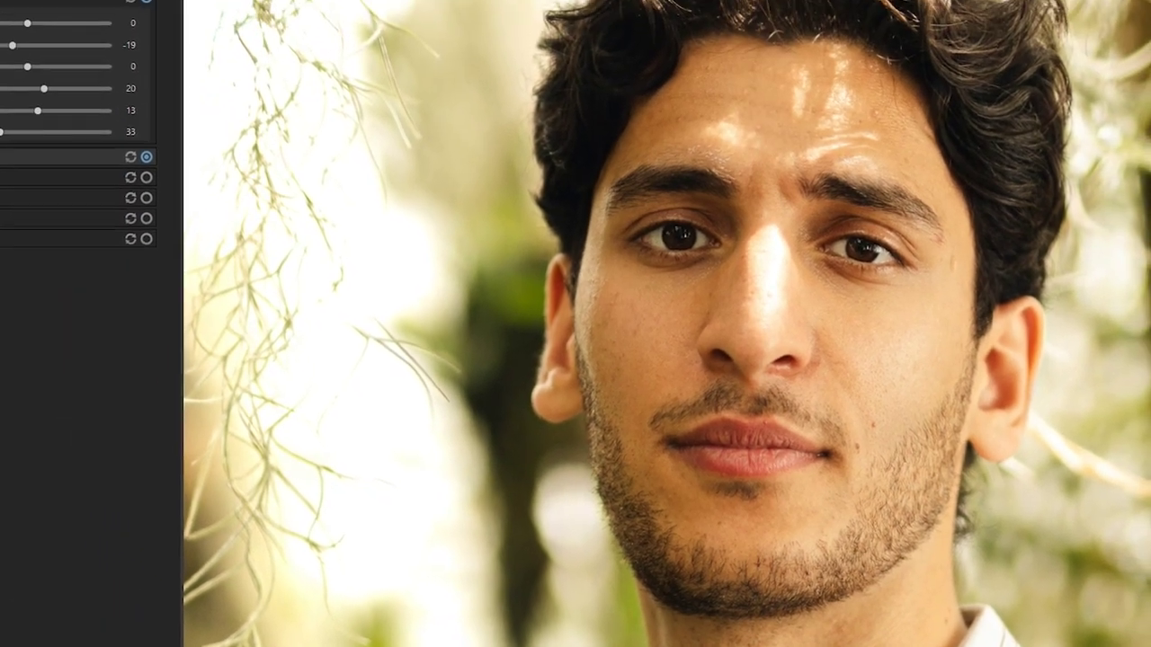
# Expand Eyebrows, try inner-length values, reset, and set Inner Length to -78
pyautogui.click(7, 231)
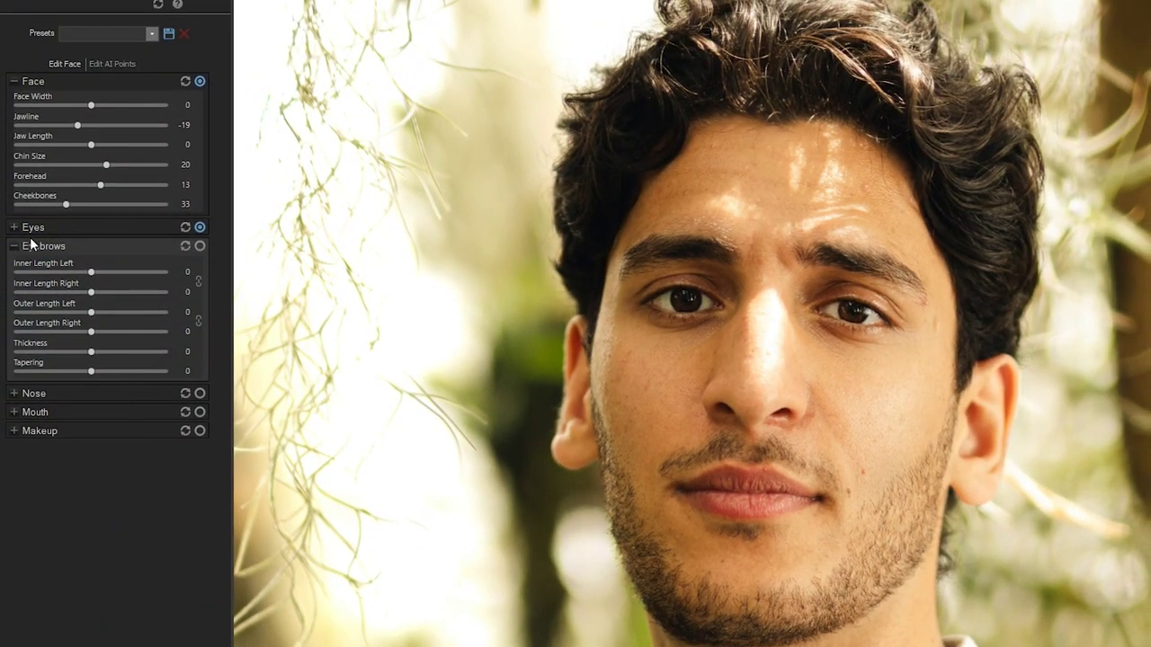
pyautogui.moveTo(90, 272); pyautogui.dragTo(17, 272)
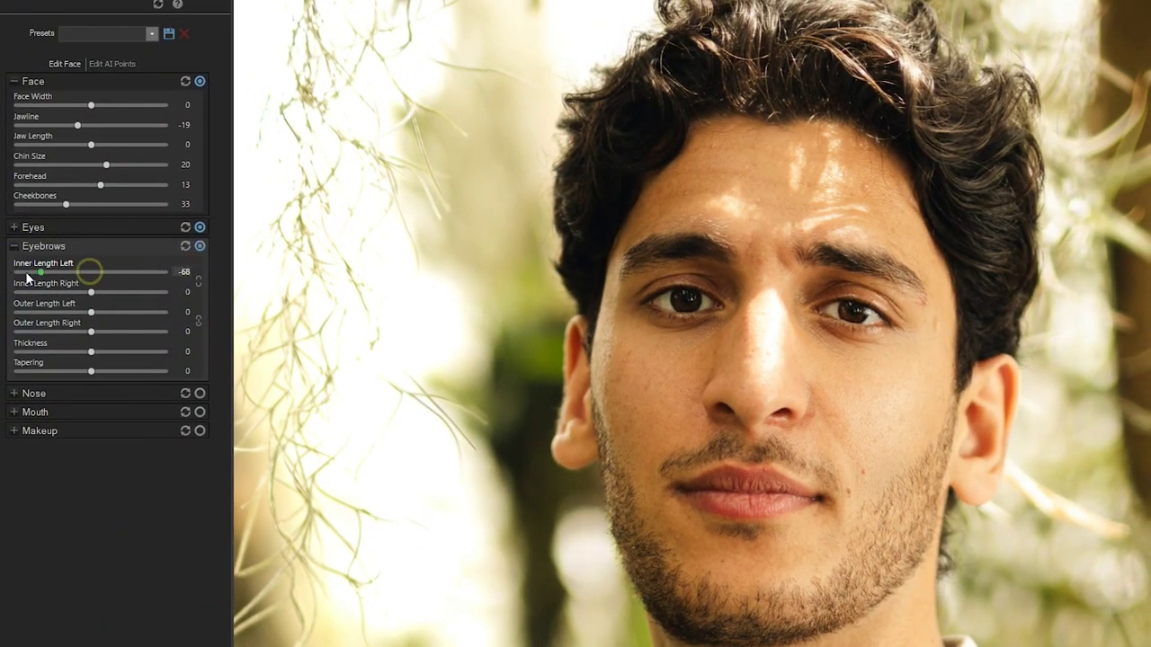
pyautogui.moveTo(91, 292); pyautogui.dragTo(254, 300)
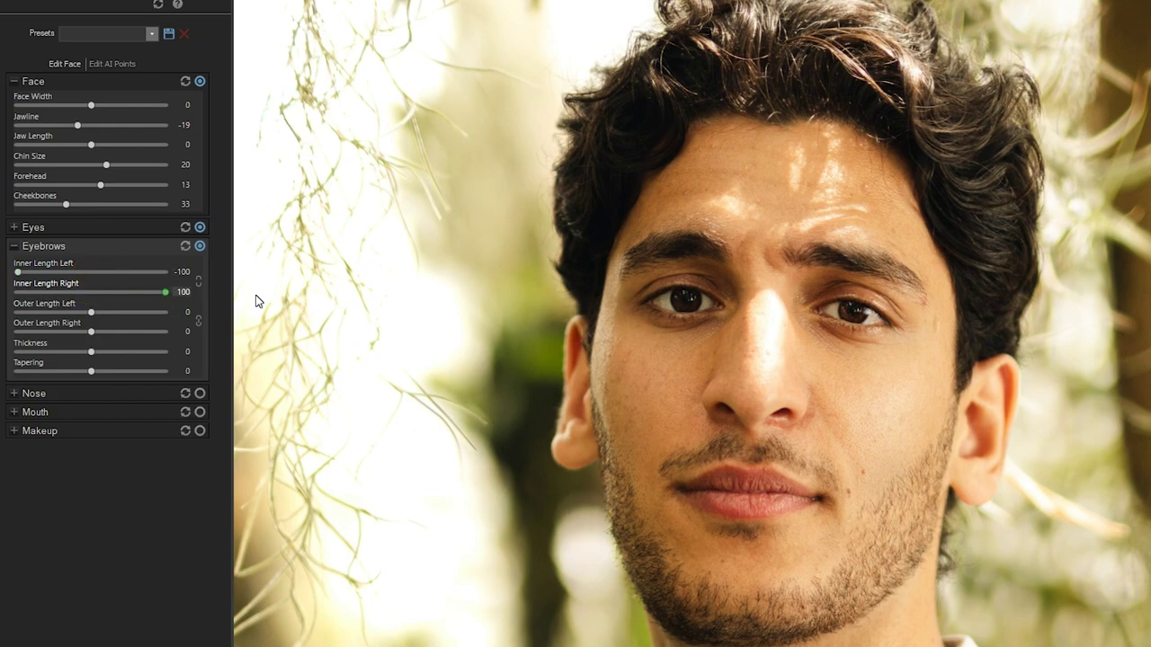
pyautogui.doubleClick(63, 286)
pyautogui.moveTo(63, 285); pyautogui.dragTo(200, 266)
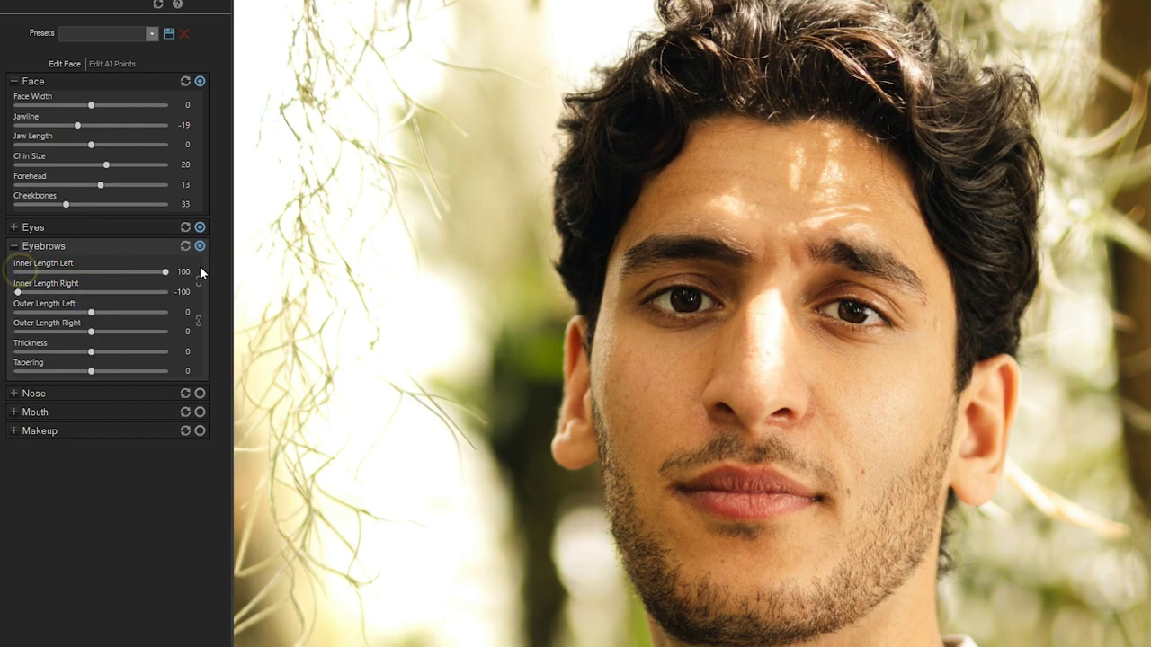
pyautogui.click(186, 246)
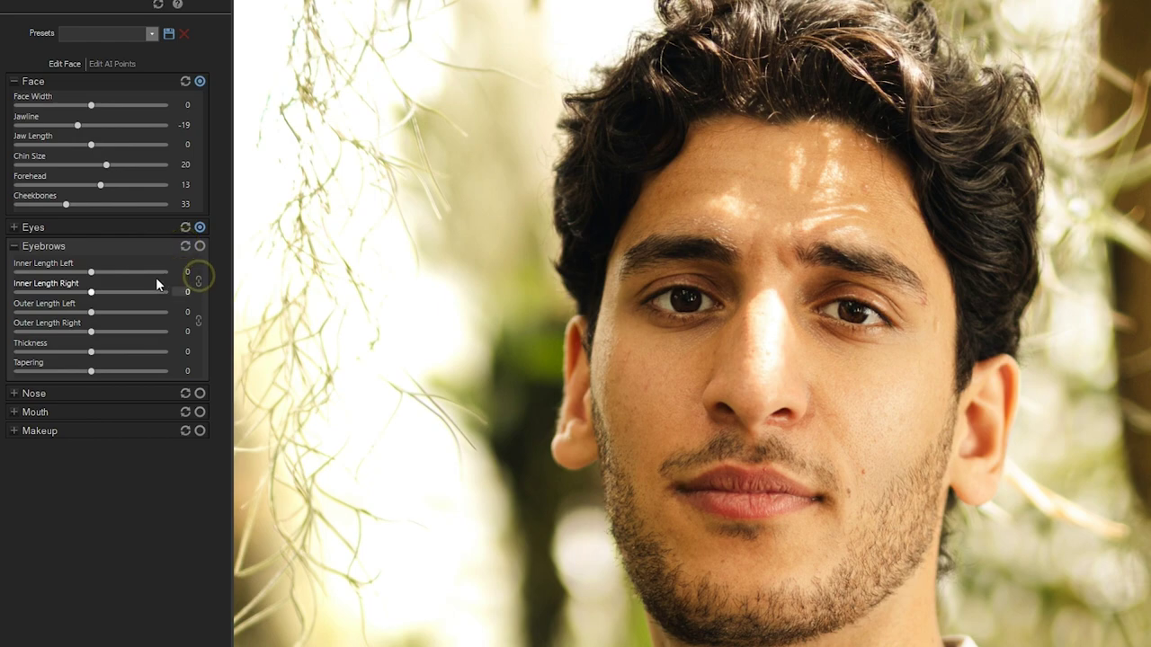
pyautogui.moveTo(90, 271); pyautogui.dragTo(35, 279)
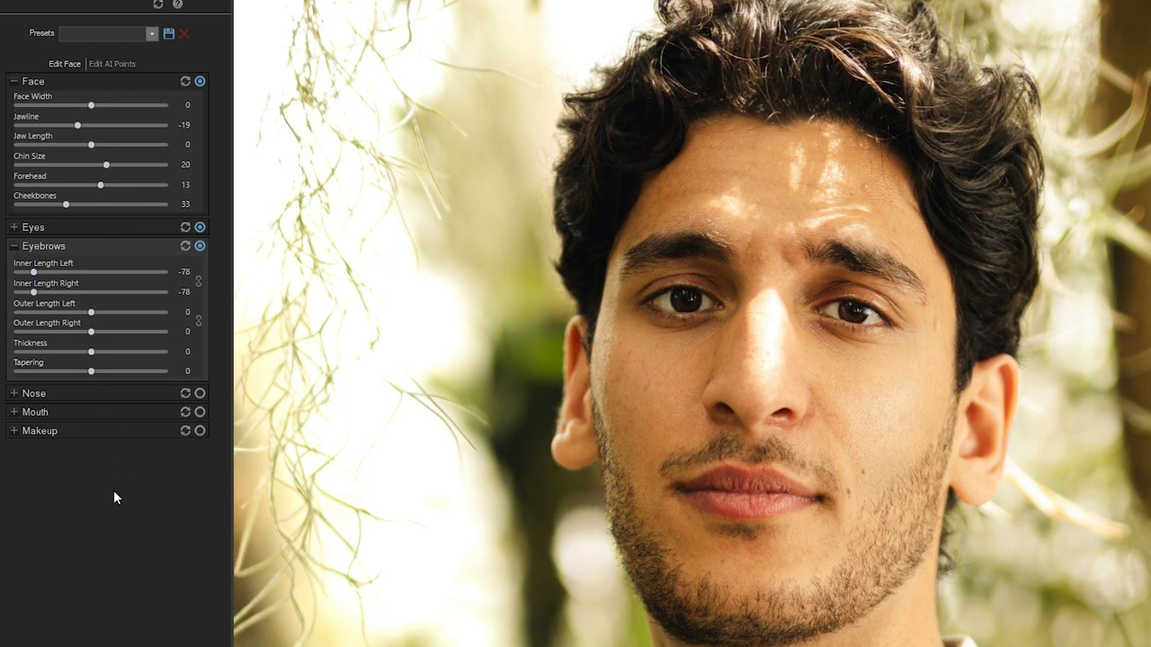
# Set eyebrow Outer Length 3, Thickness 1 and Tapering 24, toggling the effect to compare
pyautogui.click(200, 247)
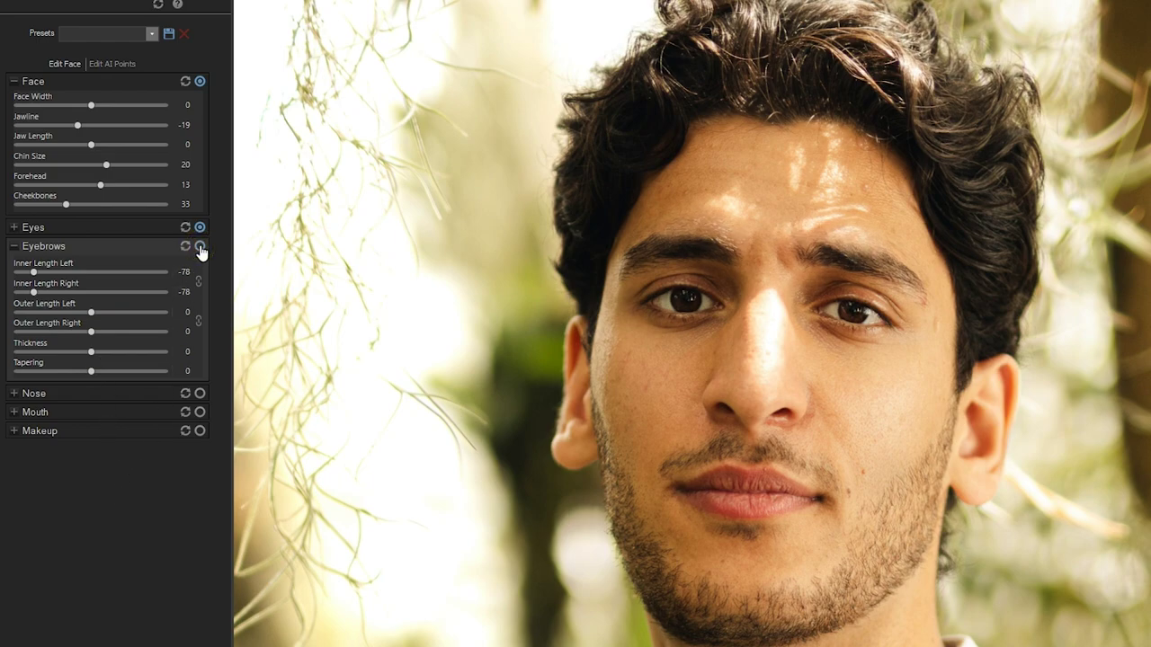
pyautogui.click(200, 246)
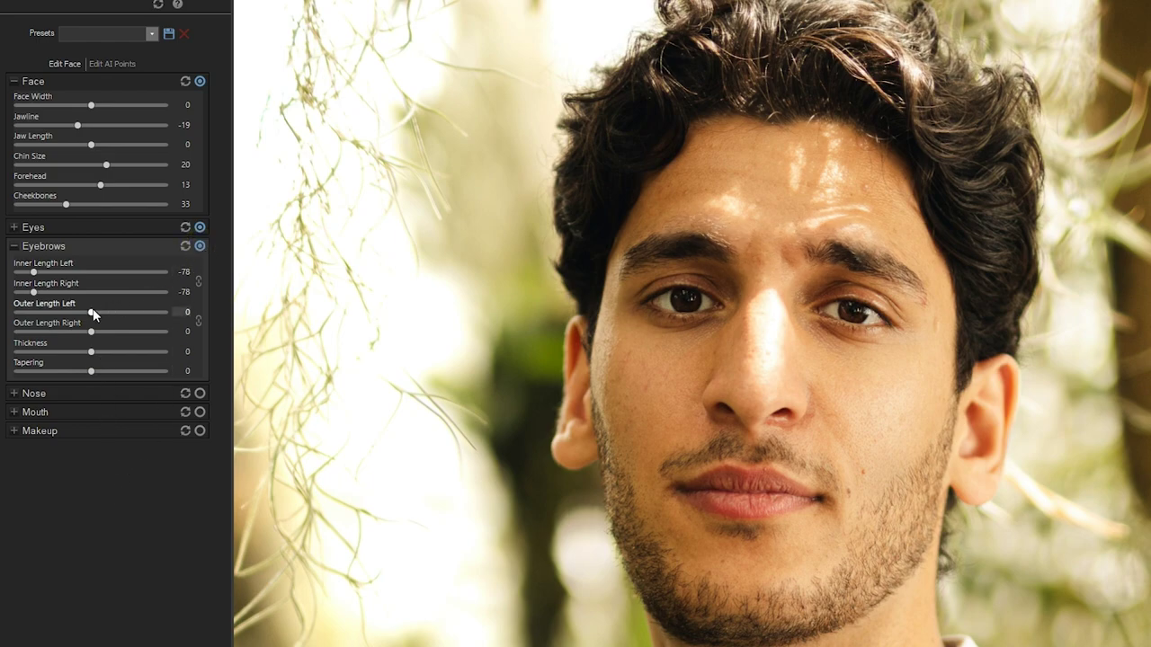
pyautogui.moveTo(92, 312)
pyautogui.mouseDown()
pyautogui.moveTo(202, 308)
pyautogui.moveTo(96, 311)
pyautogui.mouseUp()
pyautogui.moveTo(91, 352); pyautogui.dragTo(109, 371)
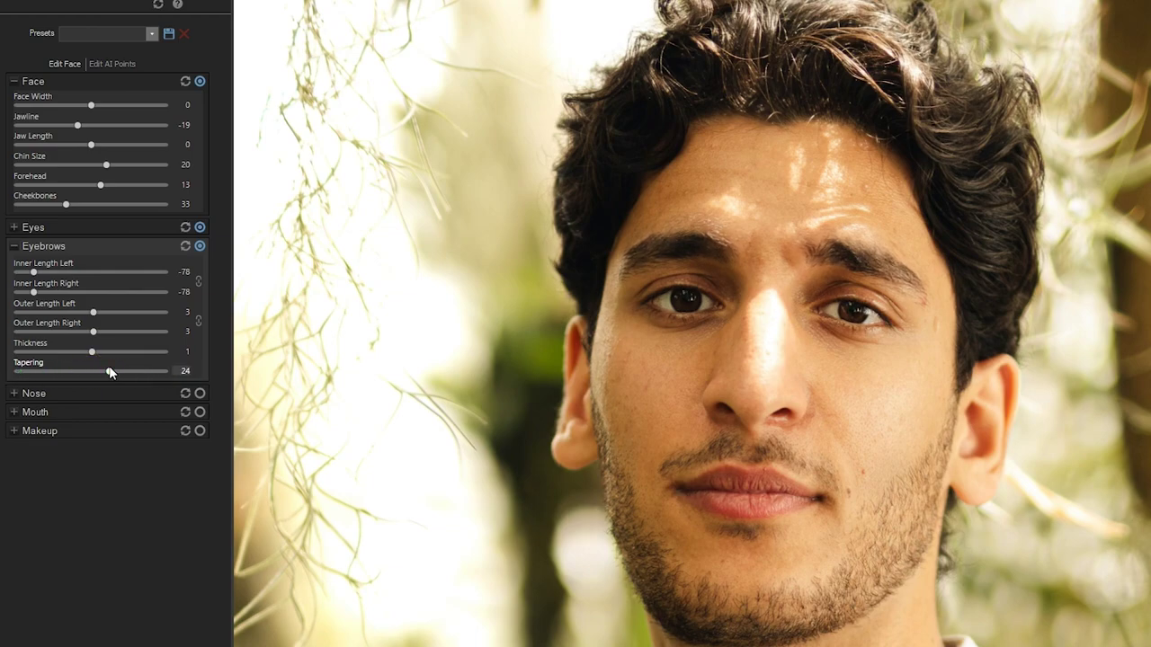
pyautogui.click(198, 250)
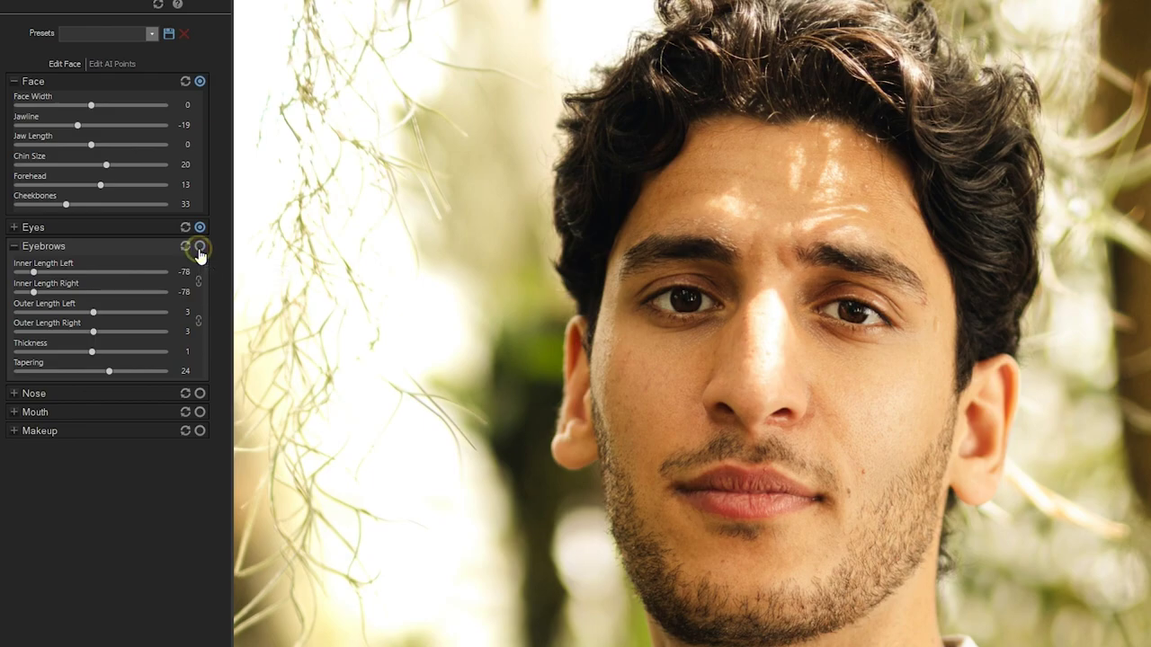
pyautogui.click(199, 250)
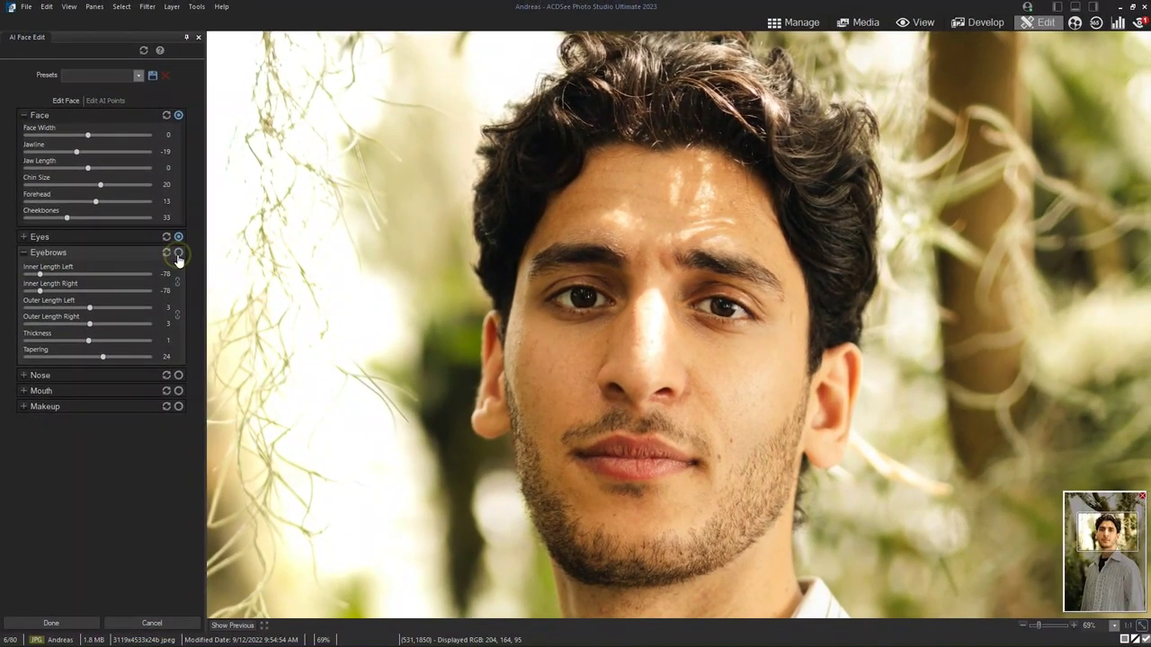
pyautogui.click(180, 254)
pyautogui.click(178, 254)
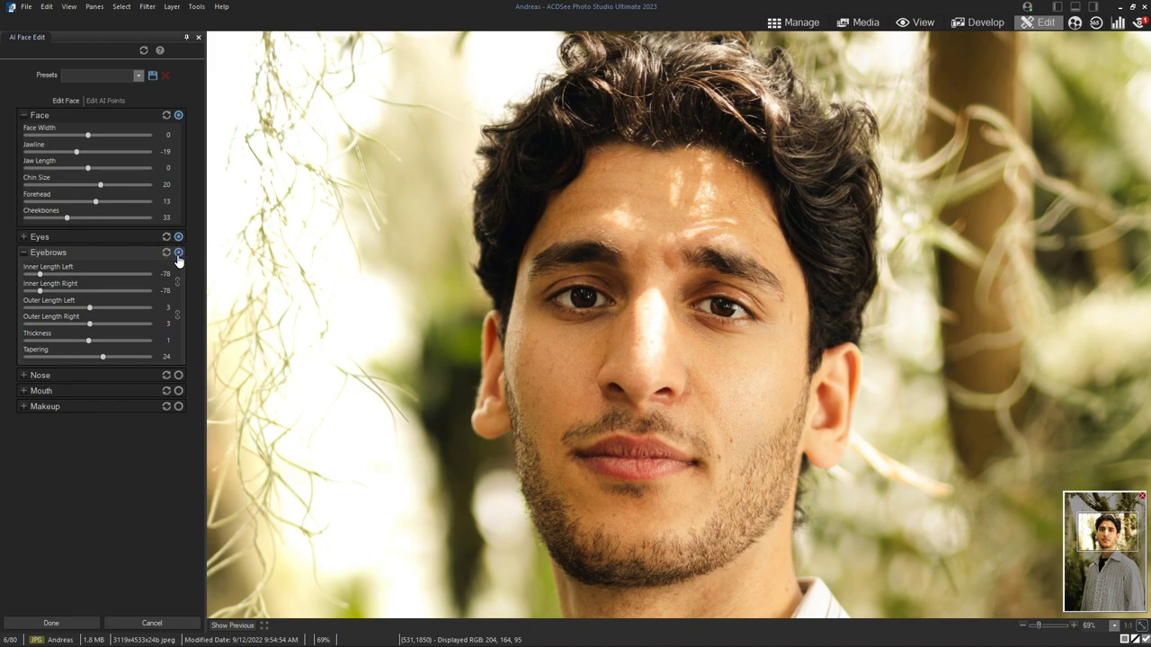
# Collapse Eyebrows, expand the Nose settings, and try lowering the nose Height
pyautogui.click(23, 253)
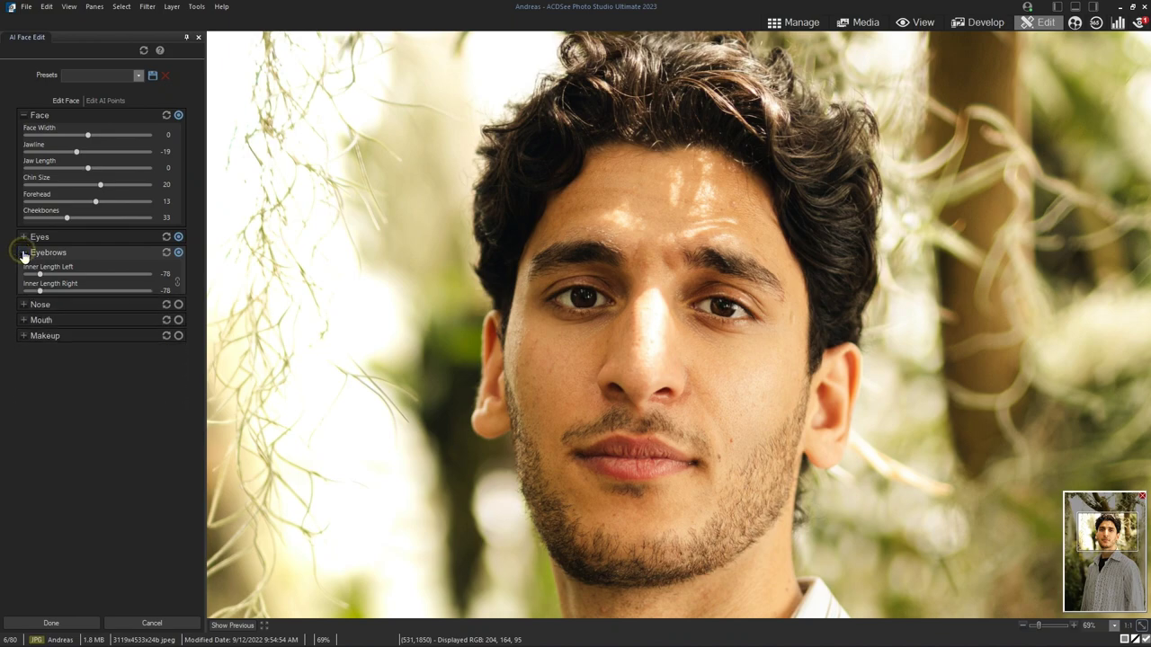
pyautogui.click(23, 269)
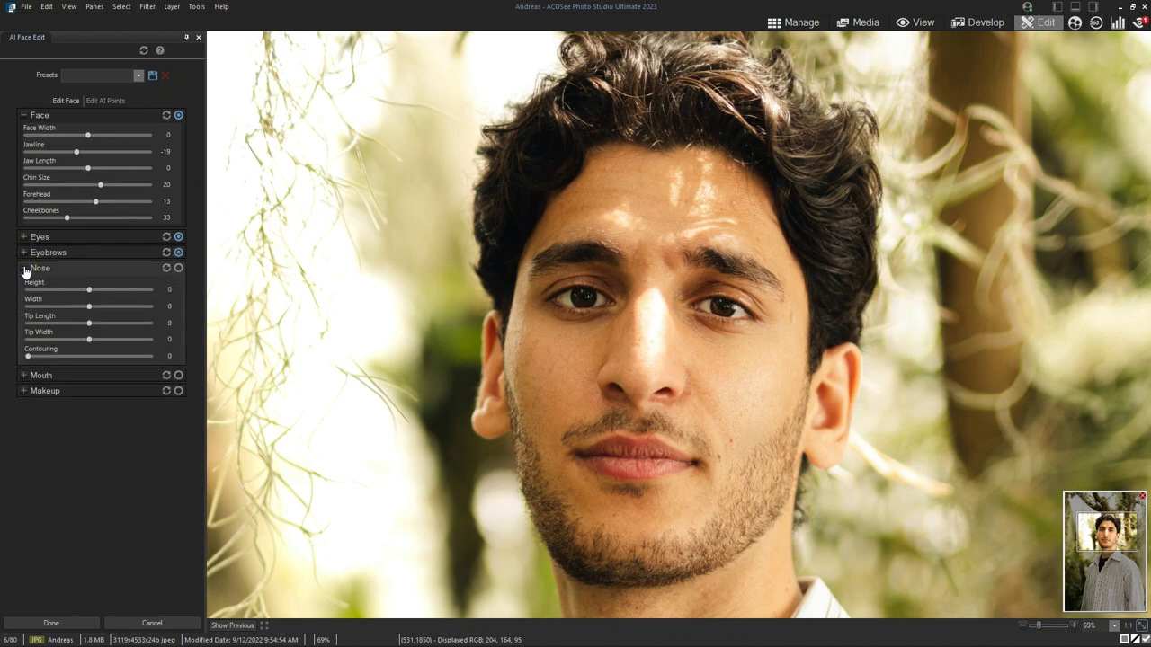
pyautogui.moveTo(90, 293); pyautogui.dragTo(223, 320)
# Align the nose-line AI points with the man's nose ridge, then return to the Edit Face sliders
pyautogui.click(110, 101)
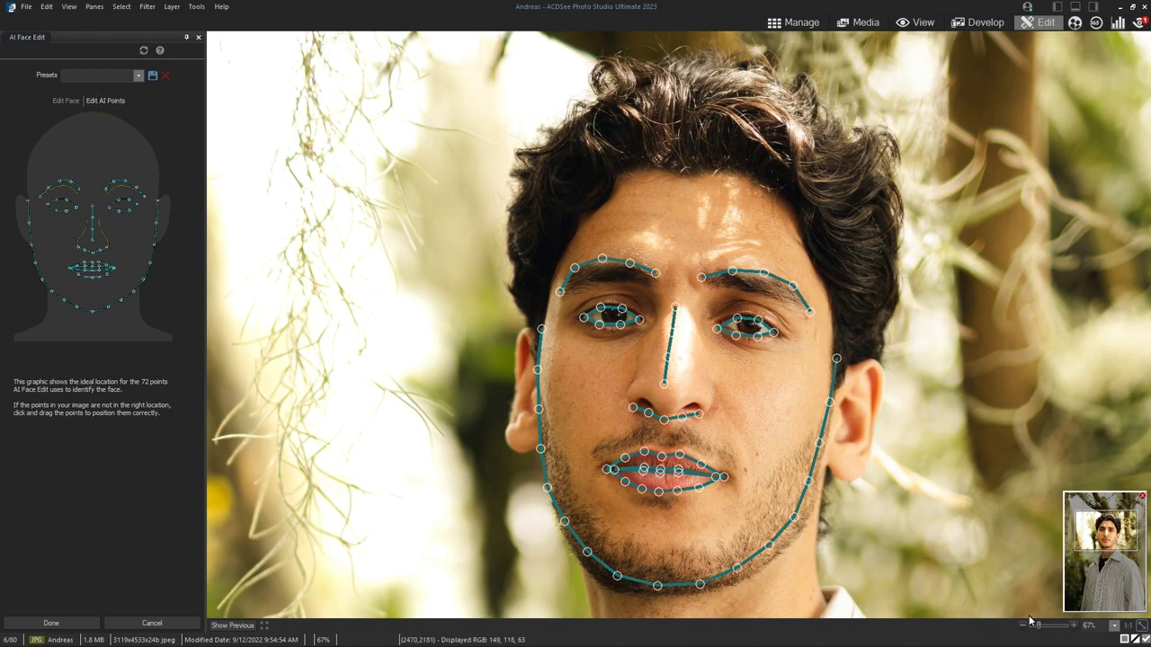
pyautogui.moveTo(1038, 626); pyautogui.dragTo(1045, 628)
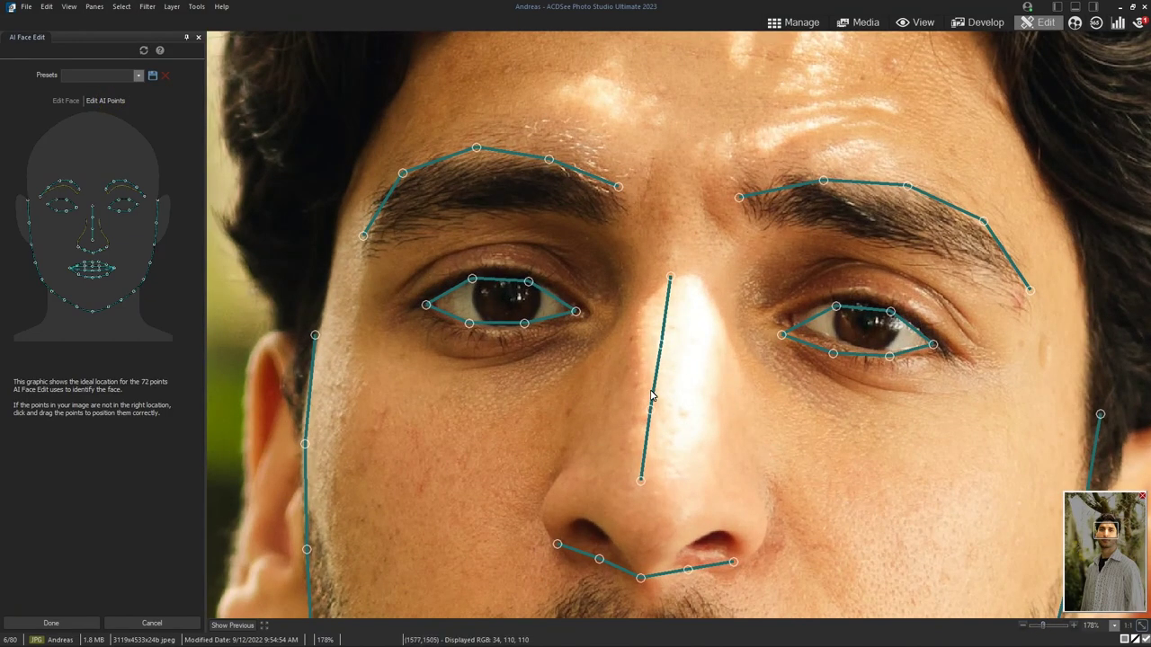
pyautogui.moveTo(640, 479); pyautogui.dragTo(656, 486)
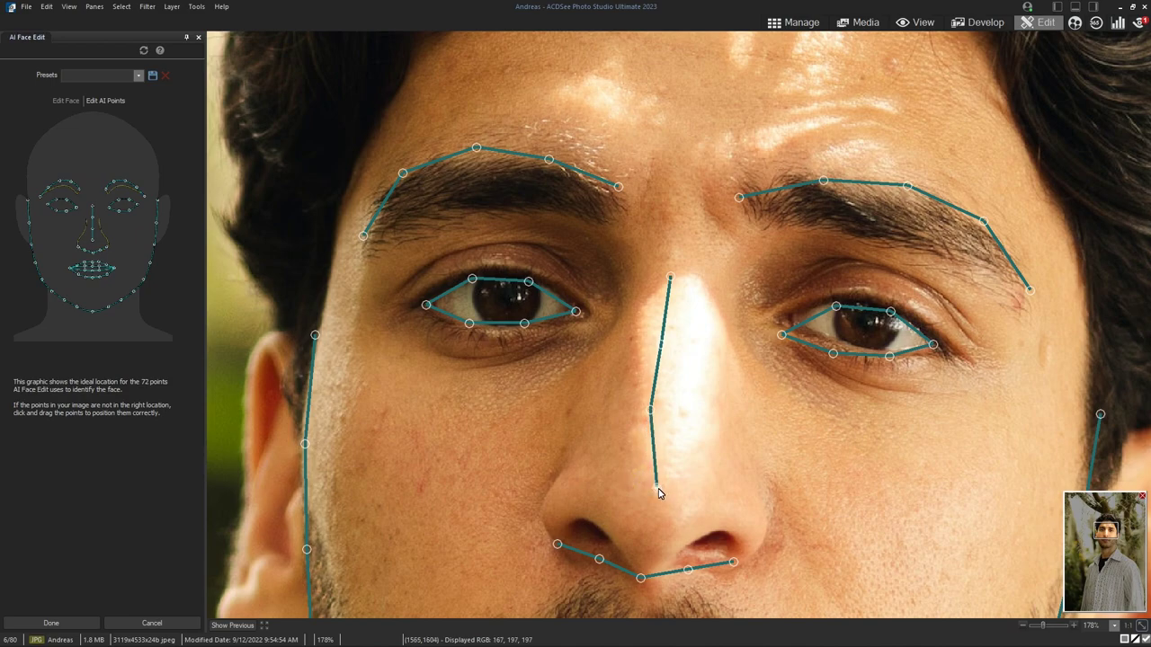
pyautogui.moveTo(648, 411); pyautogui.dragTo(667, 417)
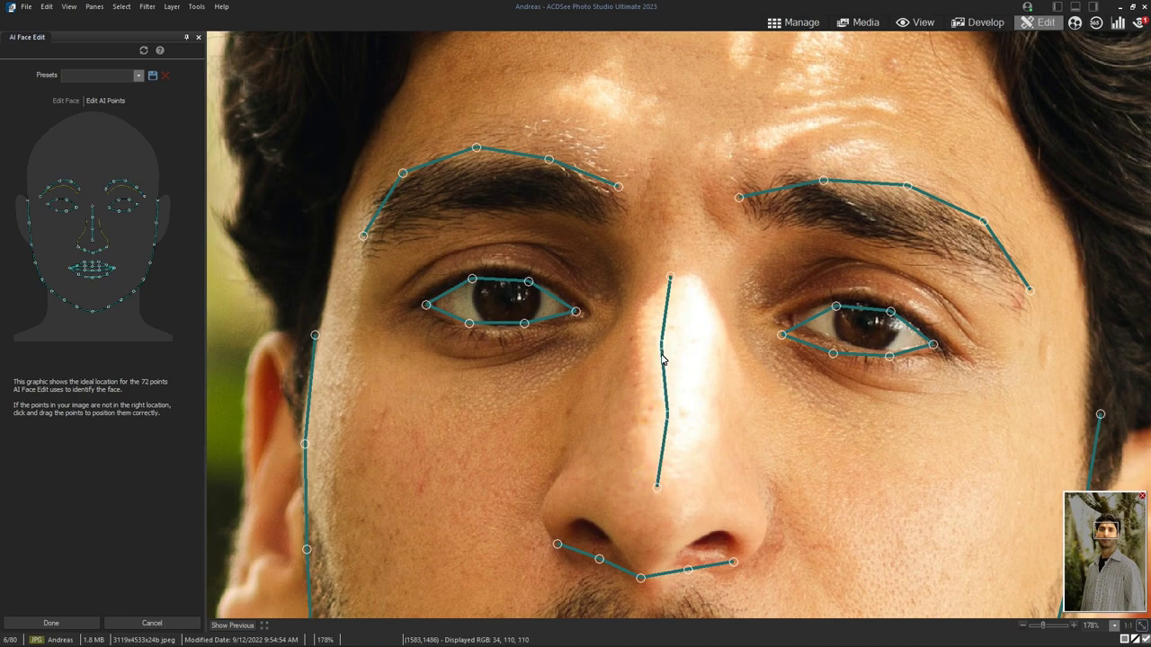
pyautogui.moveTo(665, 345); pyautogui.dragTo(675, 344)
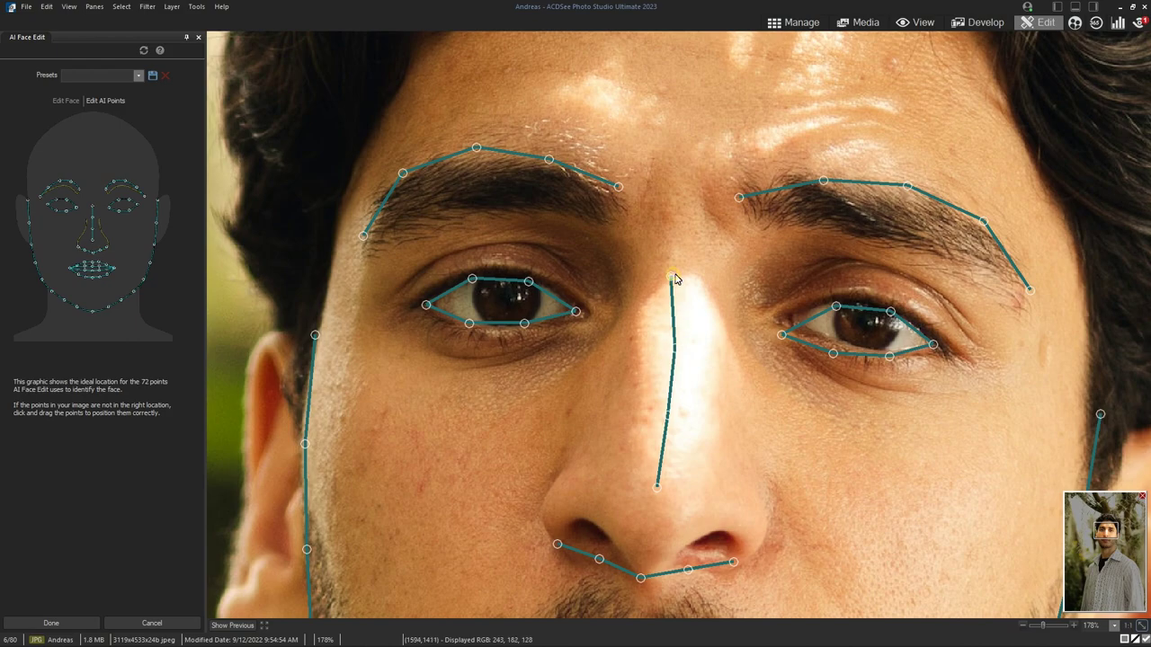
pyautogui.moveTo(671, 277); pyautogui.dragTo(683, 278)
pyautogui.moveTo(657, 486); pyautogui.dragTo(659, 484)
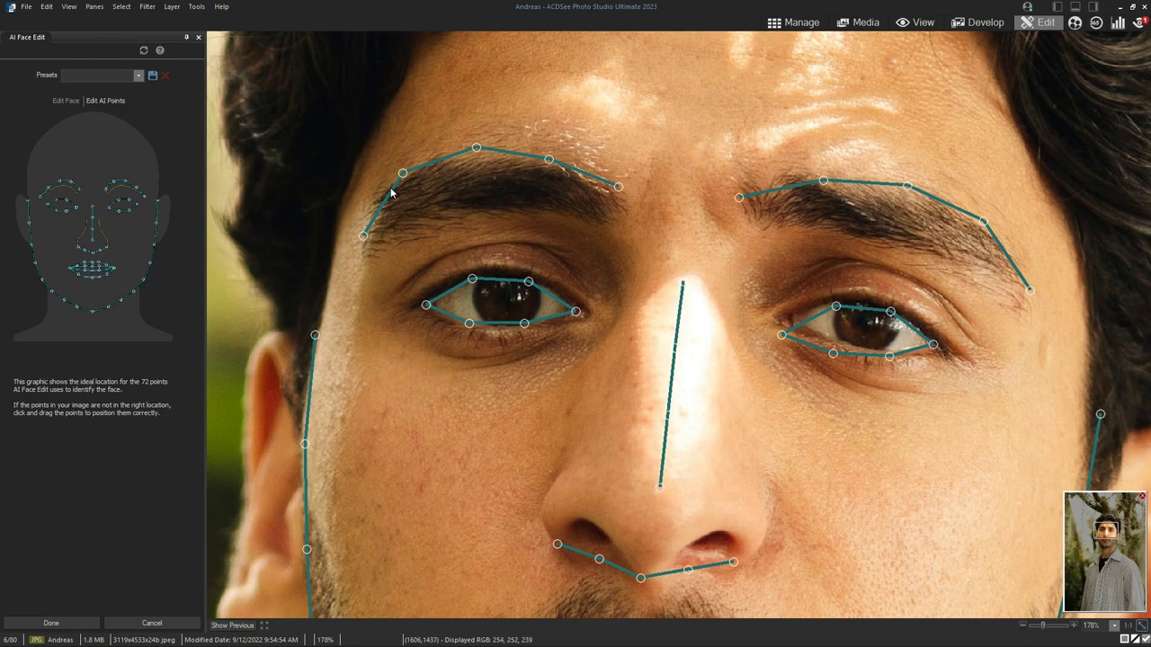
pyautogui.click(74, 100)
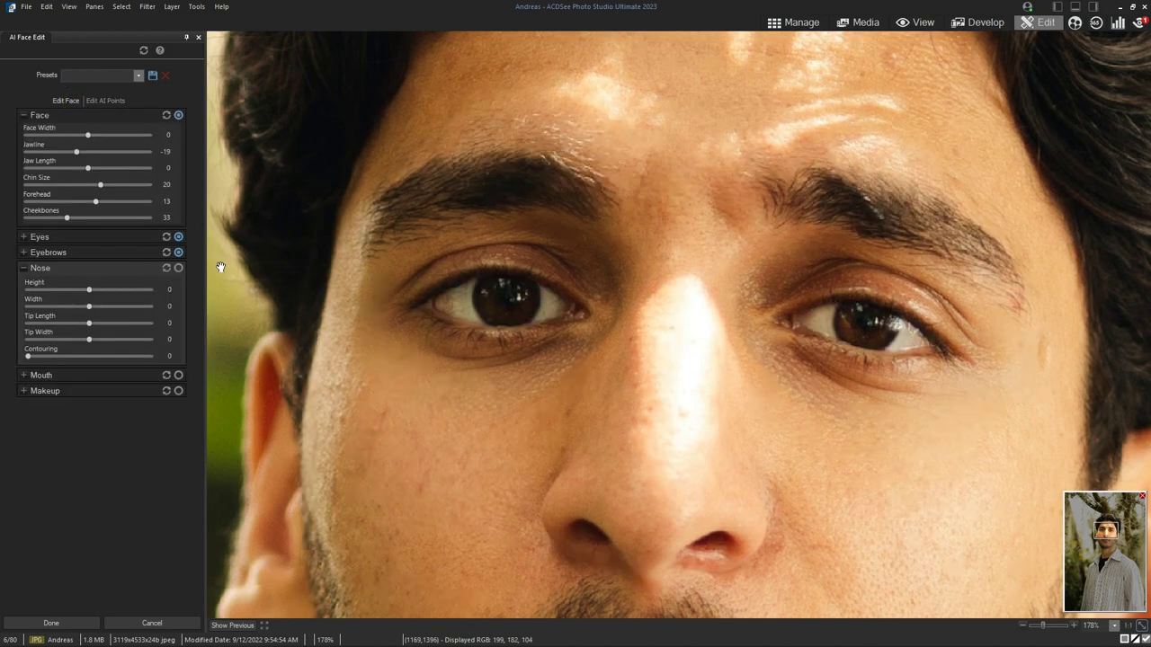
# Try Nose Tip Length at -100, then reset the Nose section to zero
pyautogui.moveTo(89, 323); pyautogui.dragTo(1, 335)
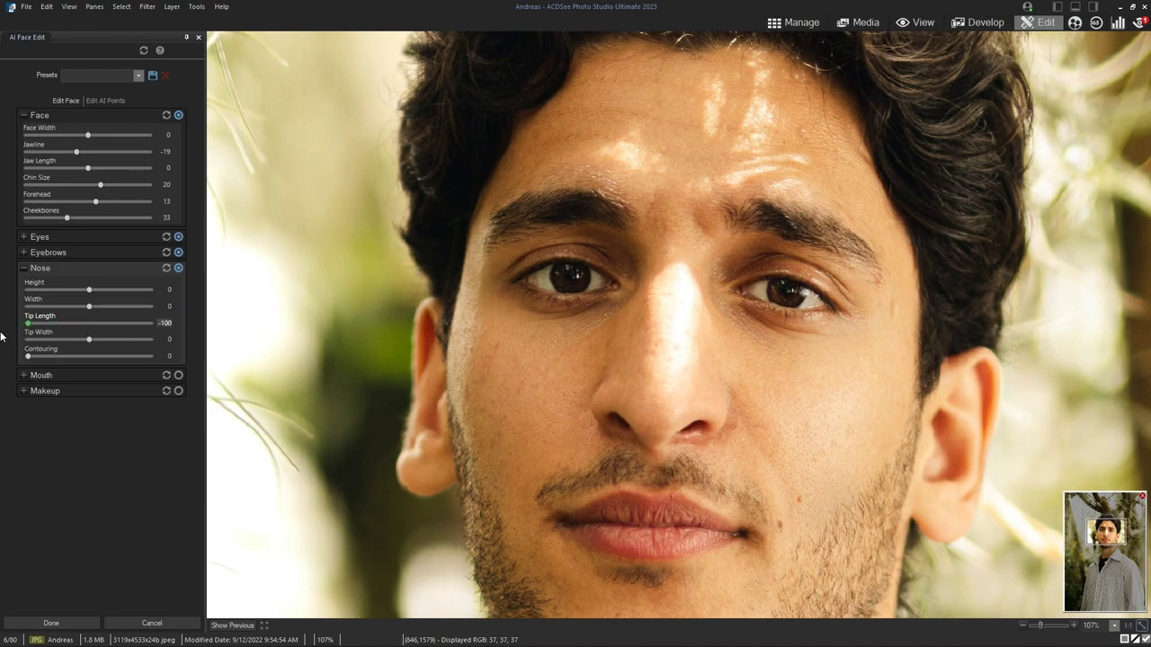
pyautogui.moveTo(58, 330); pyautogui.dragTo(1, 337)
pyautogui.click(167, 270)
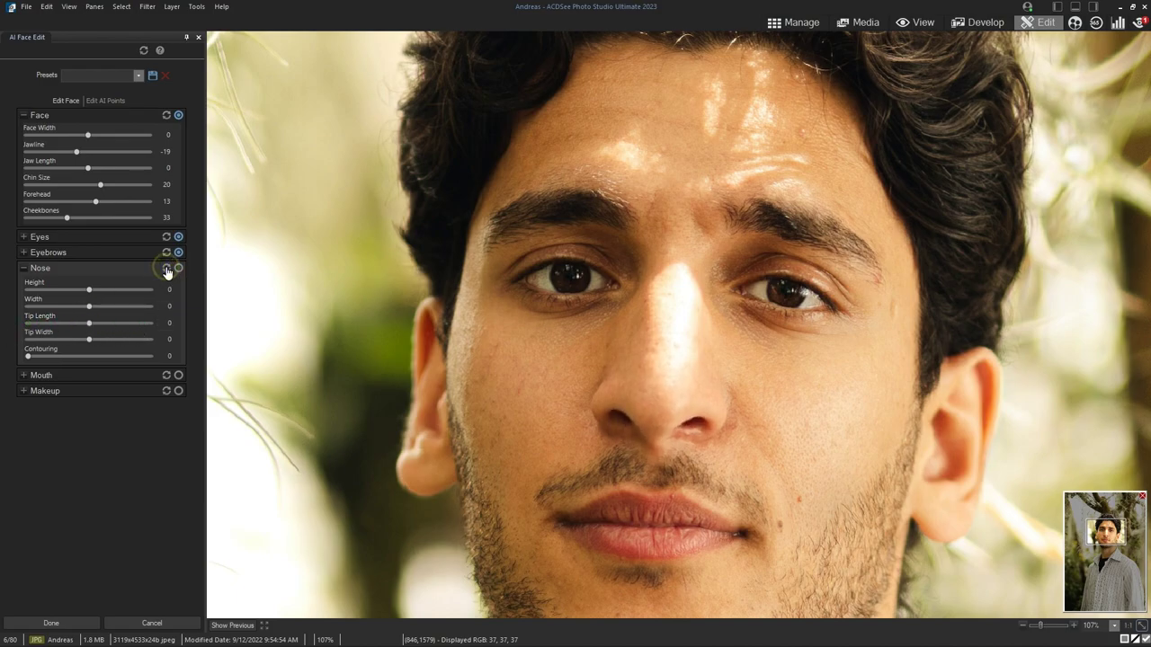
# Test Nose Contouring at 100, reset the Nose sliders again, and expand the Mouth settings
pyautogui.moveTo(29, 354)
pyautogui.mouseDown()
pyautogui.moveTo(188, 344)
pyautogui.moveTo(16, 350)
pyautogui.mouseUp()
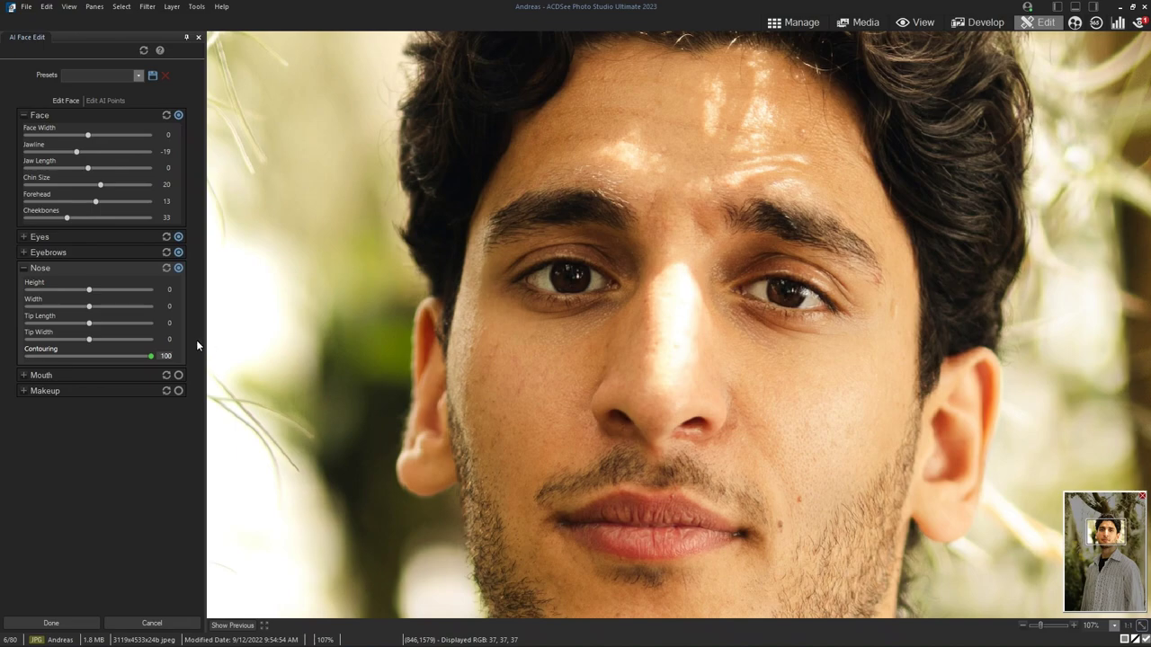
pyautogui.moveTo(7, 363); pyautogui.dragTo(2, 374)
pyautogui.moveTo(85, 356); pyautogui.dragTo(232, 361)
pyautogui.click(166, 269)
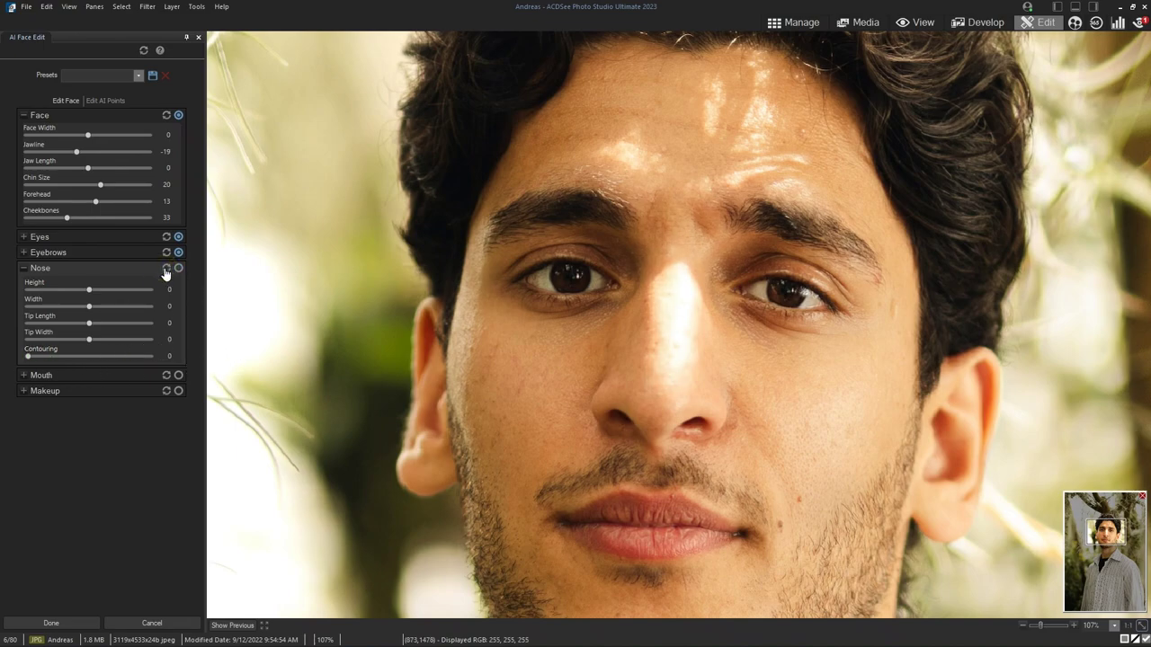
pyautogui.click(22, 375)
# Try Smile, Whiten Teeth and Lip Thickness values, returning lower lip thickness to 0
pyautogui.click(22, 268)
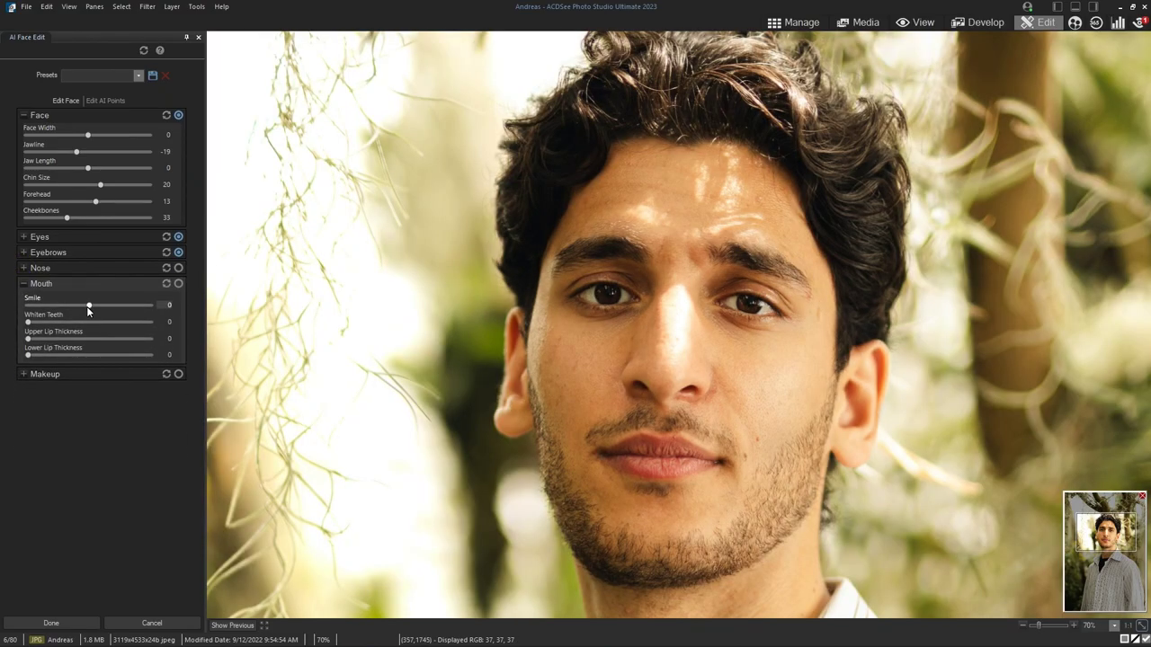
pyautogui.moveTo(86, 306); pyautogui.dragTo(63, 315)
pyautogui.moveTo(83, 311); pyautogui.dragTo(115, 312)
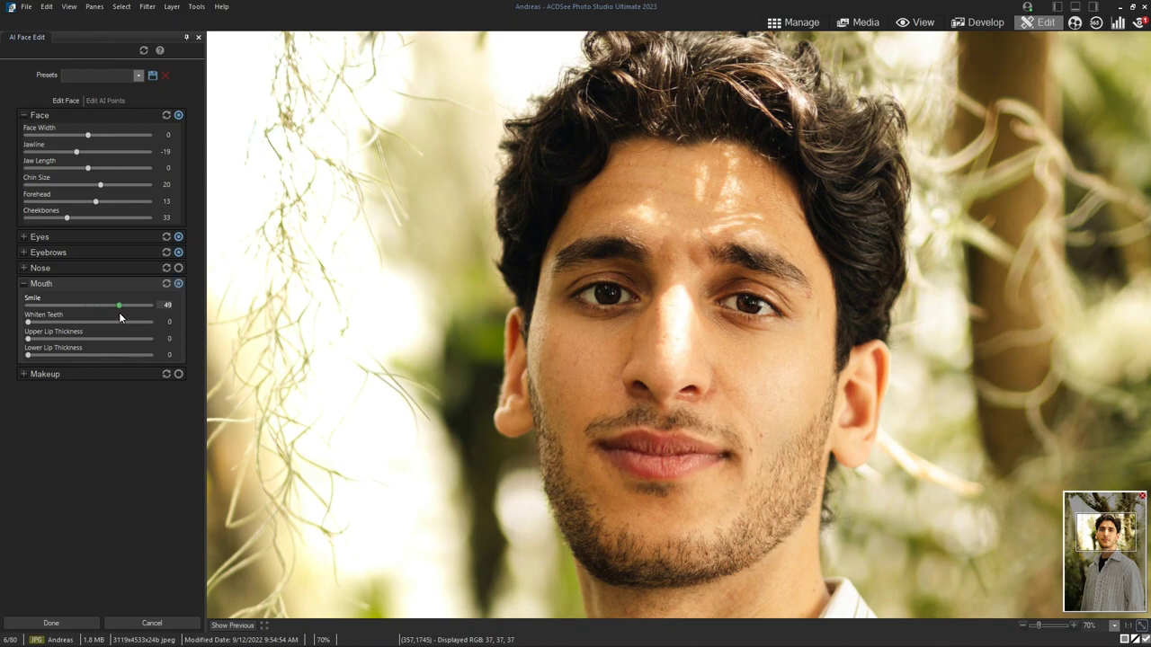
pyautogui.moveTo(28, 322); pyautogui.dragTo(115, 328)
pyautogui.moveTo(42, 316); pyautogui.dragTo(116, 347)
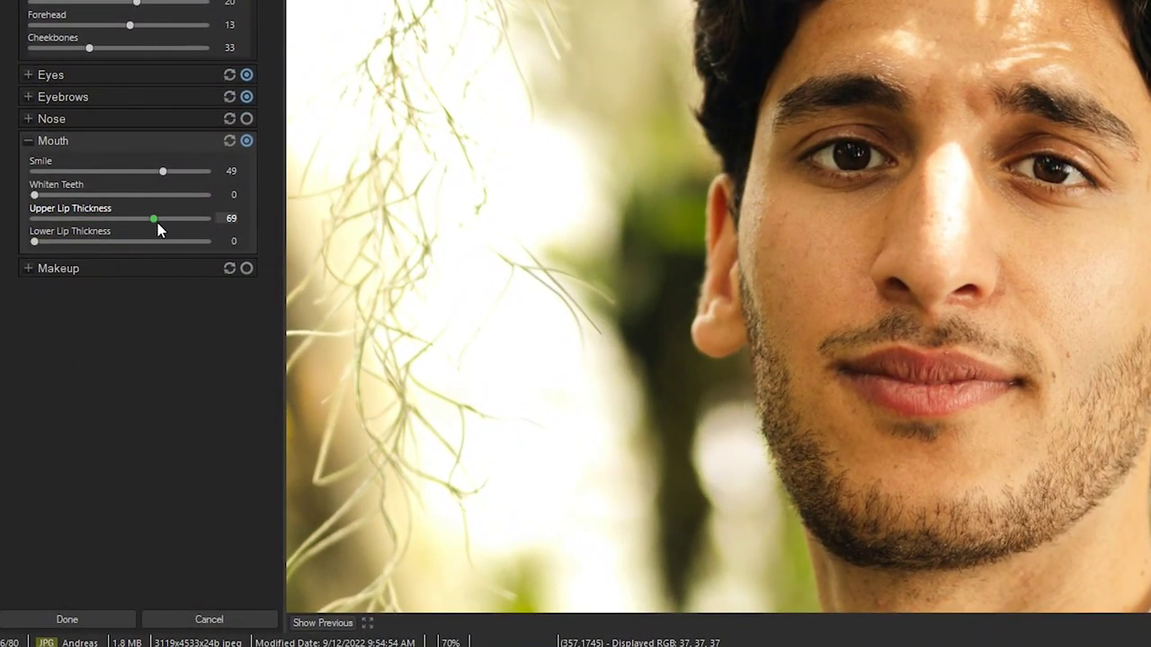
pyautogui.moveTo(158, 230); pyautogui.dragTo(0, 203)
pyautogui.moveTo(33, 241); pyautogui.dragTo(138, 236)
pyautogui.moveTo(220, 249); pyautogui.dragTo(33, 236)
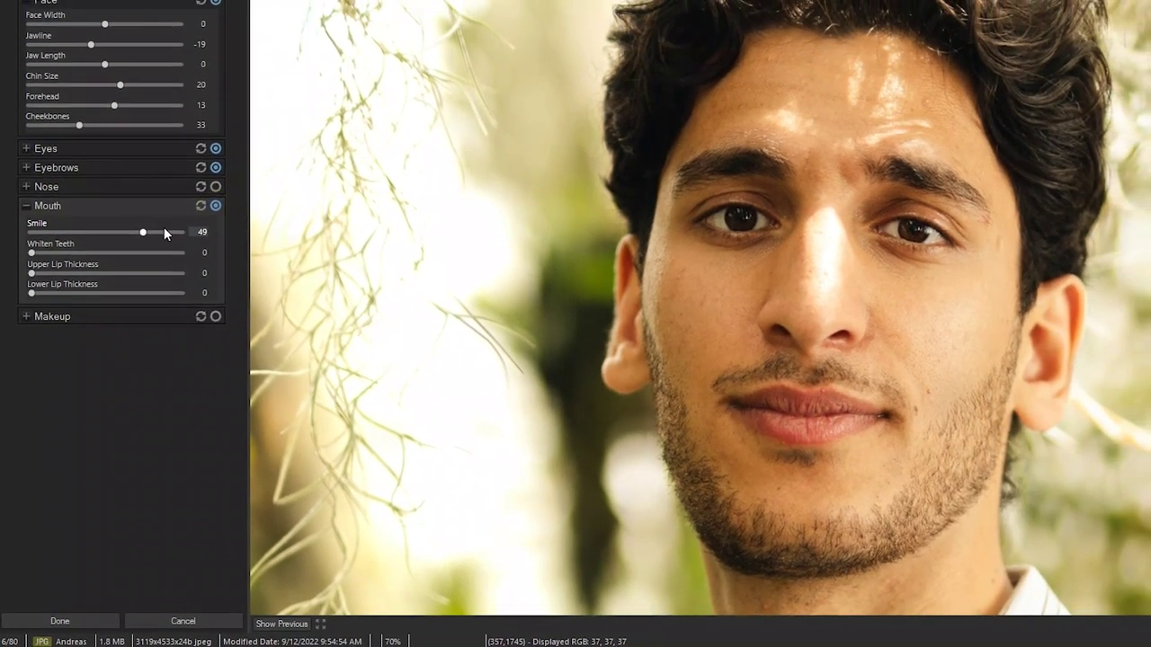
# Settle Smile at 14 and toggle the Mouth adjustments off and on to compare
pyautogui.moveTo(164, 230); pyautogui.dragTo(120, 237)
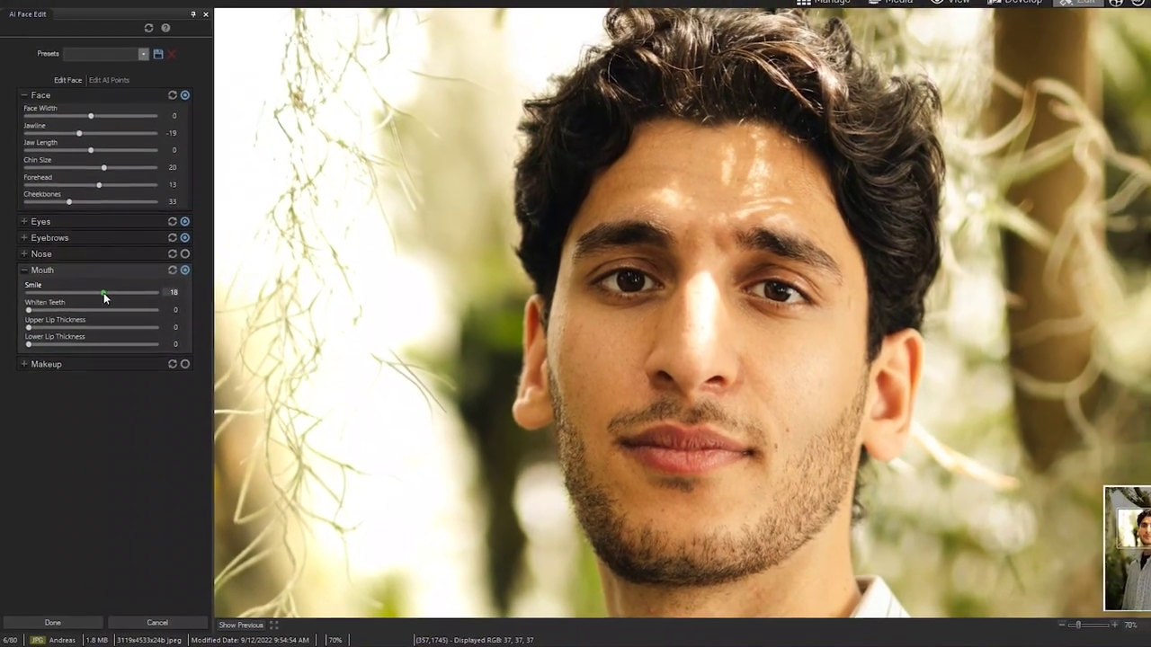
pyautogui.moveTo(105, 297); pyautogui.dragTo(99, 292)
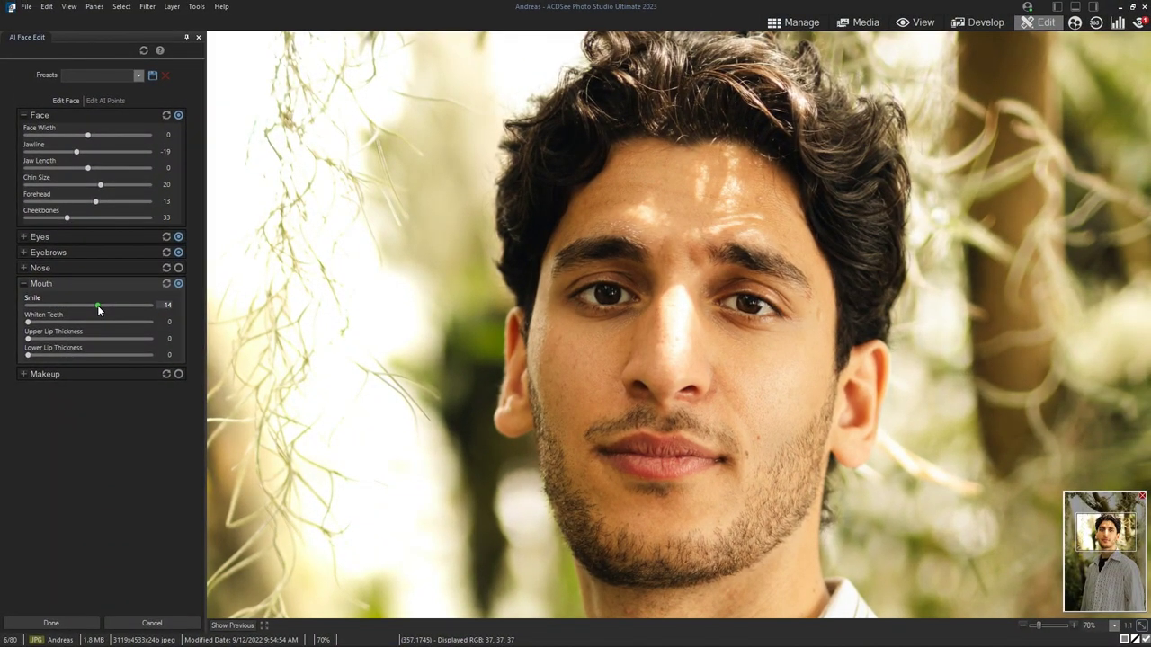
pyautogui.click(178, 284)
pyautogui.click(178, 284)
pyautogui.click(179, 284)
# Compare the edited face with the original photo, fitting the whole image in view
pyautogui.click(236, 627)
pyautogui.click(241, 632)
pyautogui.click(241, 632)
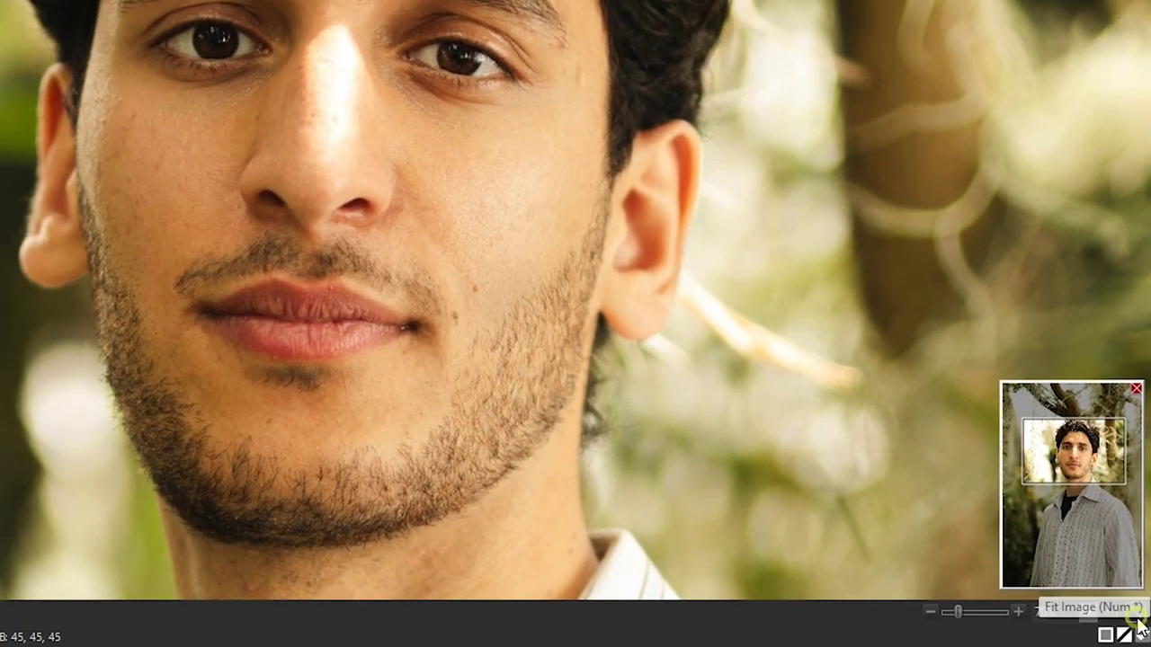
pyautogui.click(1140, 626)
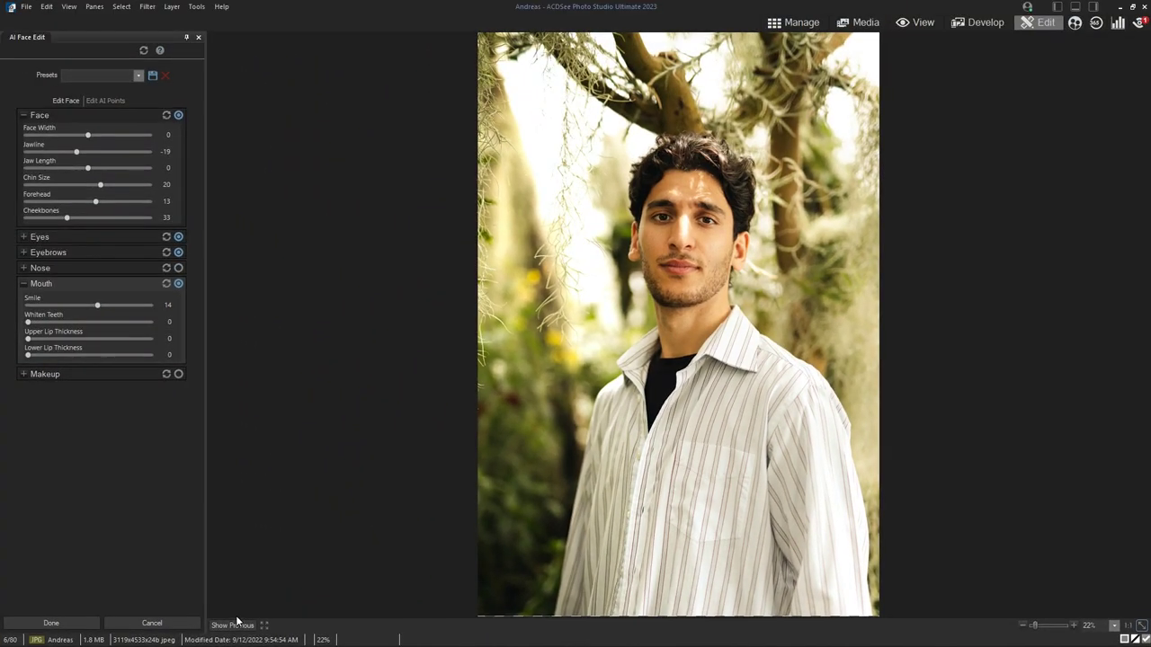
pyautogui.moveTo(234, 624); pyautogui.dragTo(232, 626)
# In Makeup, try lip saturation up to 100, a greener lip colour and red cheek blush
pyautogui.click(25, 374)
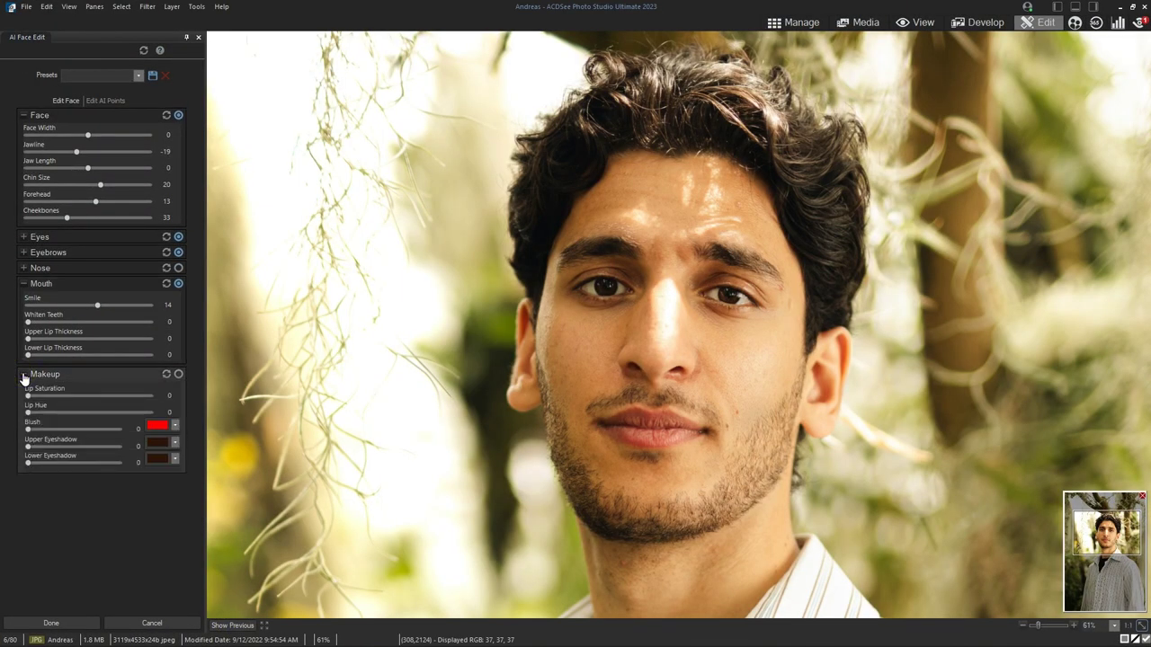
pyautogui.click(24, 283)
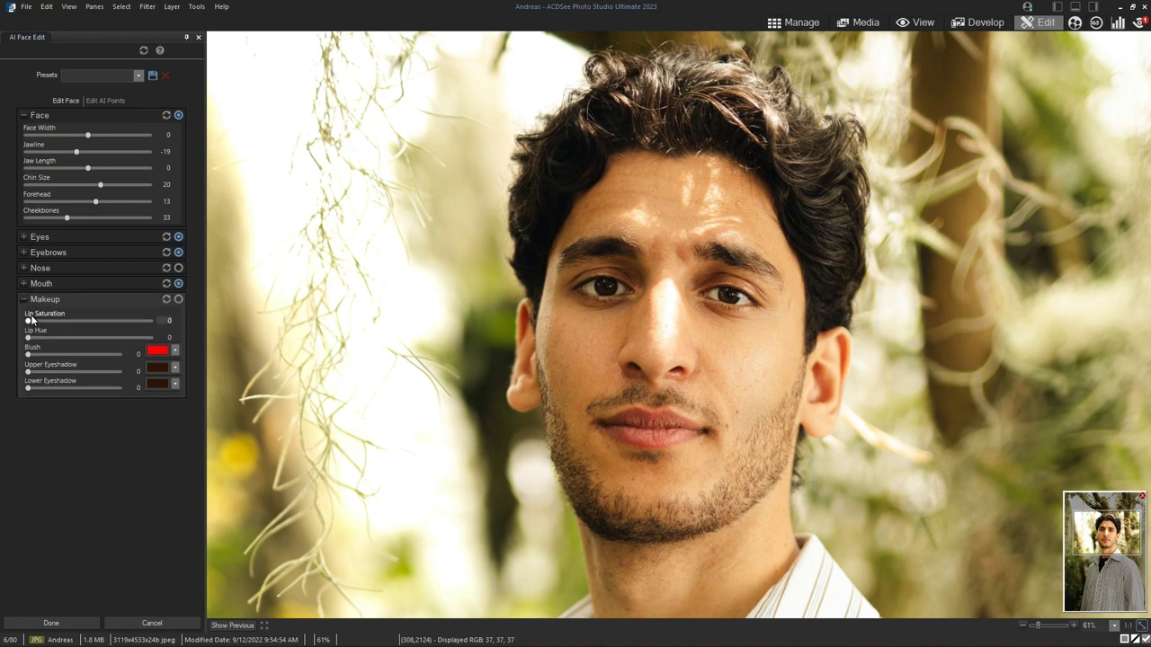
pyautogui.moveTo(49, 323); pyautogui.dragTo(2, 321)
pyautogui.moveTo(129, 321); pyautogui.dragTo(193, 314)
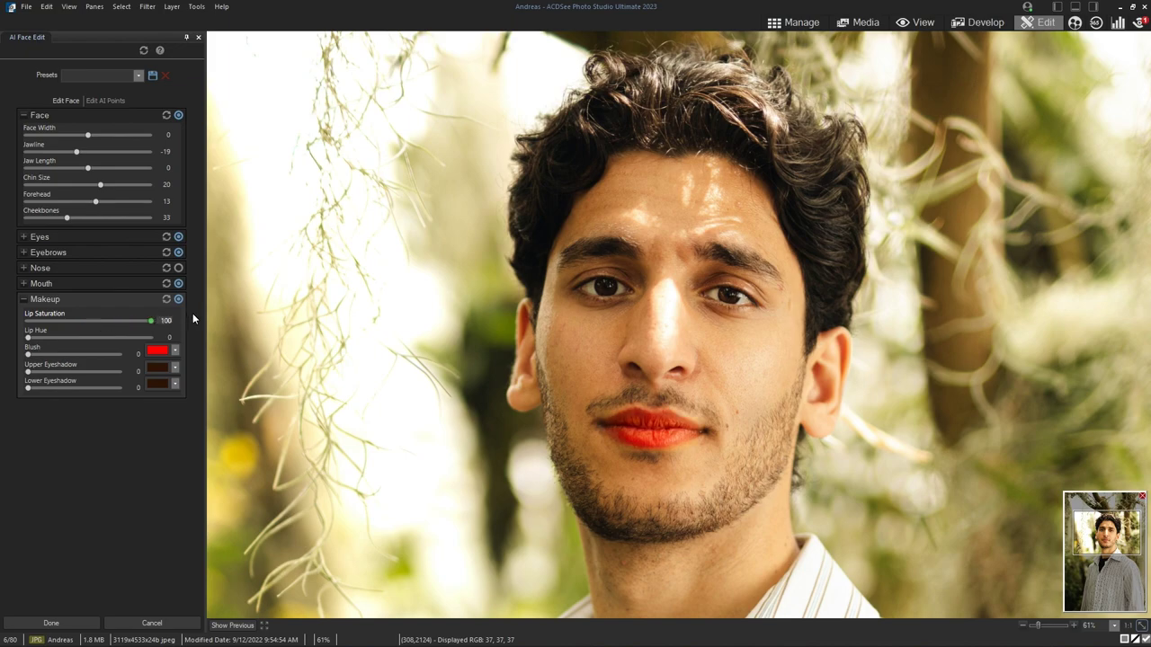
pyautogui.moveTo(56, 339); pyautogui.dragTo(117, 355)
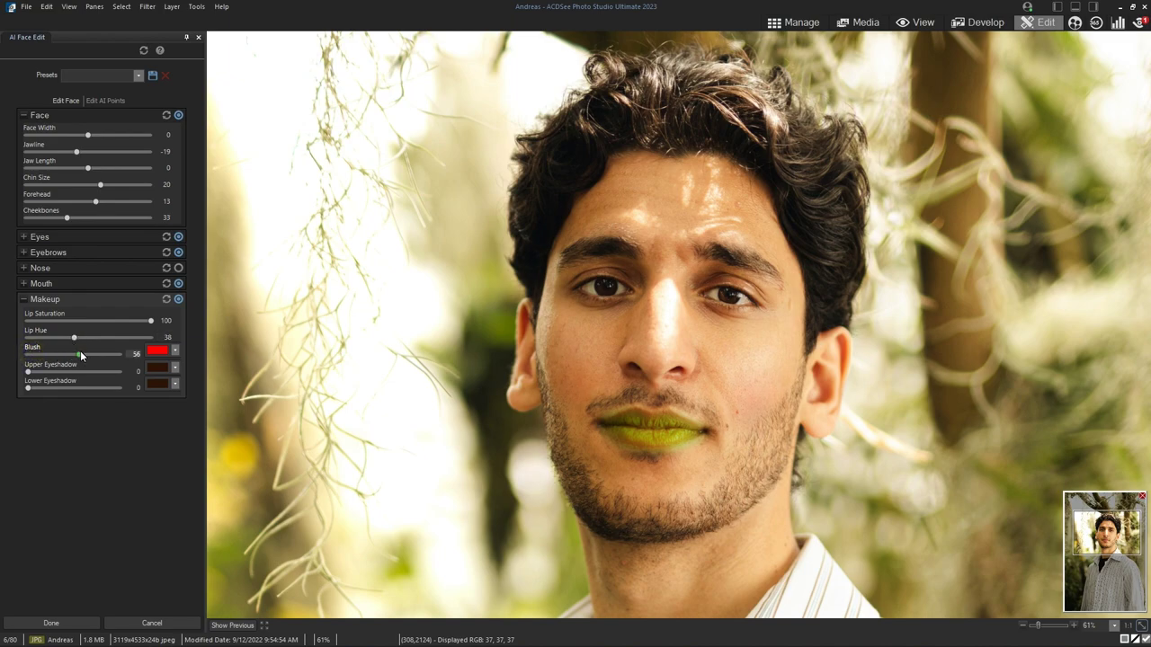
pyautogui.moveTo(153, 320); pyautogui.dragTo(111, 371)
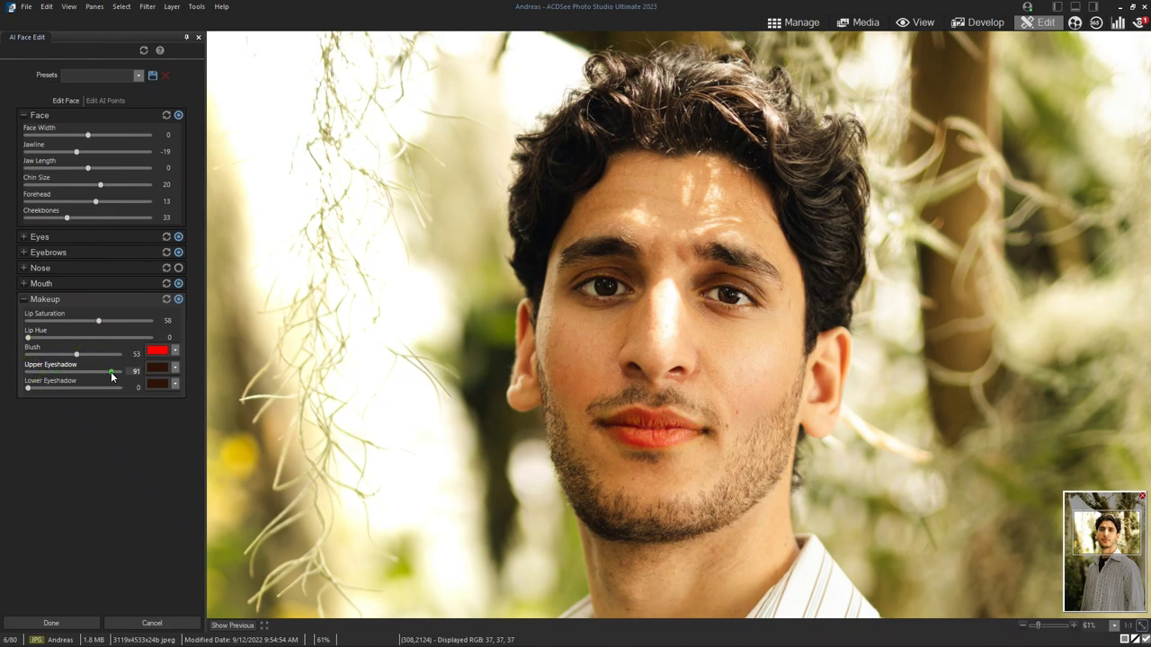
# Raise Lower Eyeshadow to 85, make Upper Eyeshadow a lighter blue, and pick a lower eyeshadow colour
pyautogui.moveTo(50, 390); pyautogui.dragTo(105, 387)
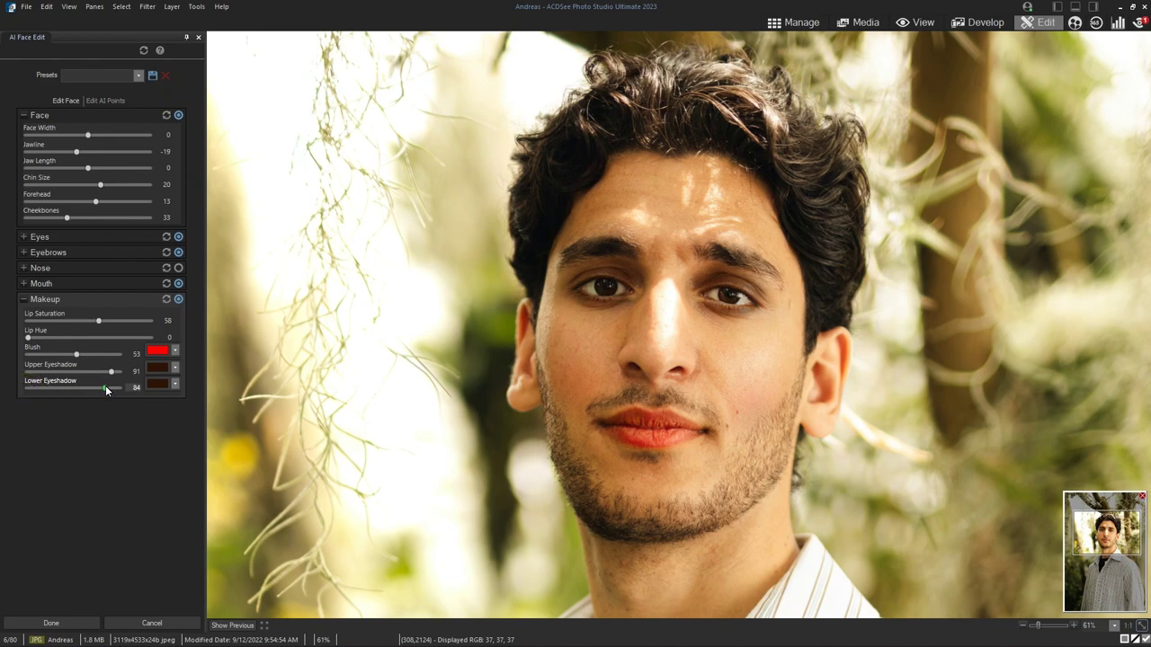
pyautogui.click(155, 367)
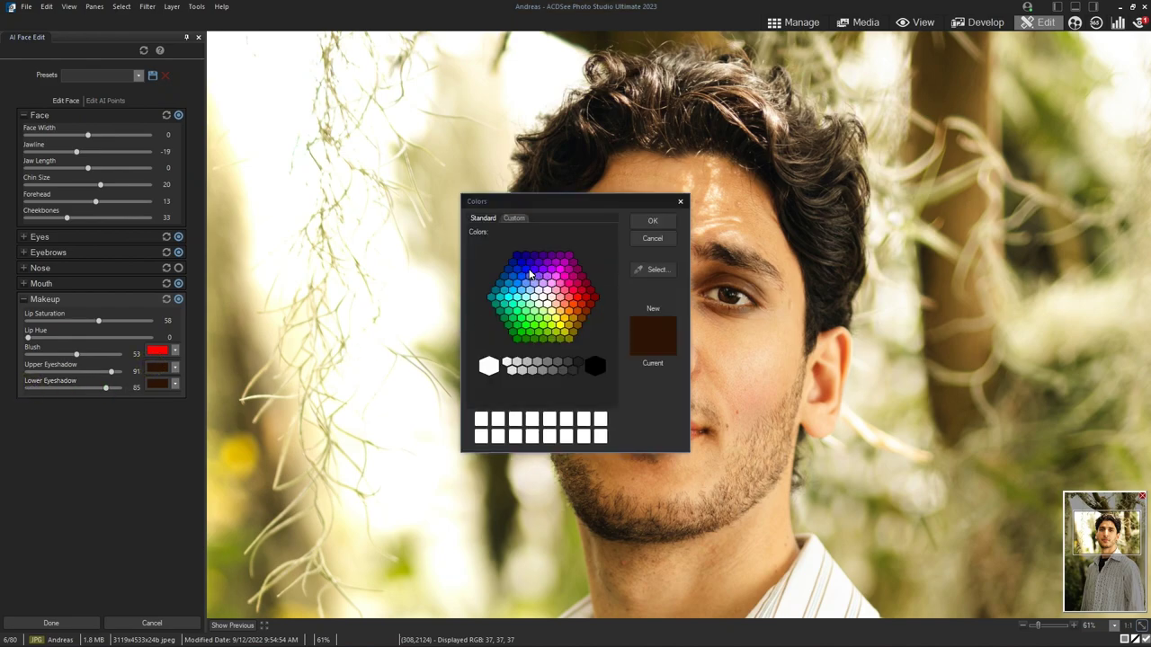
pyautogui.click(652, 220)
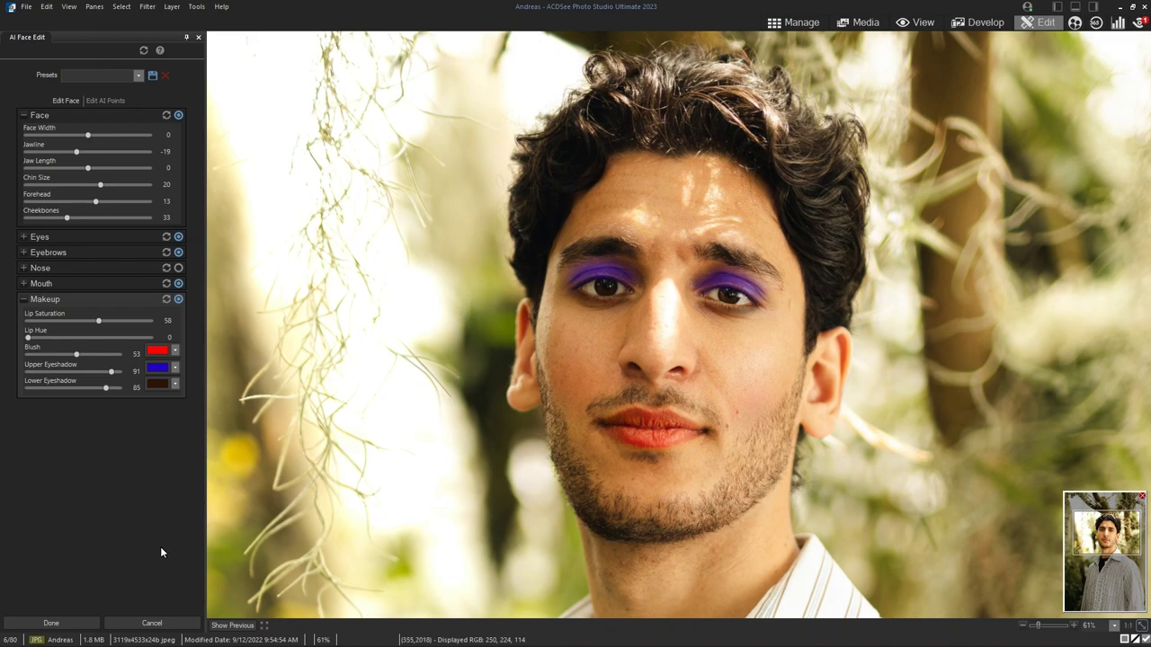
pyautogui.moveTo(111, 372)
pyautogui.mouseDown()
pyautogui.moveTo(61, 372)
pyautogui.moveTo(98, 372)
pyautogui.mouseUp()
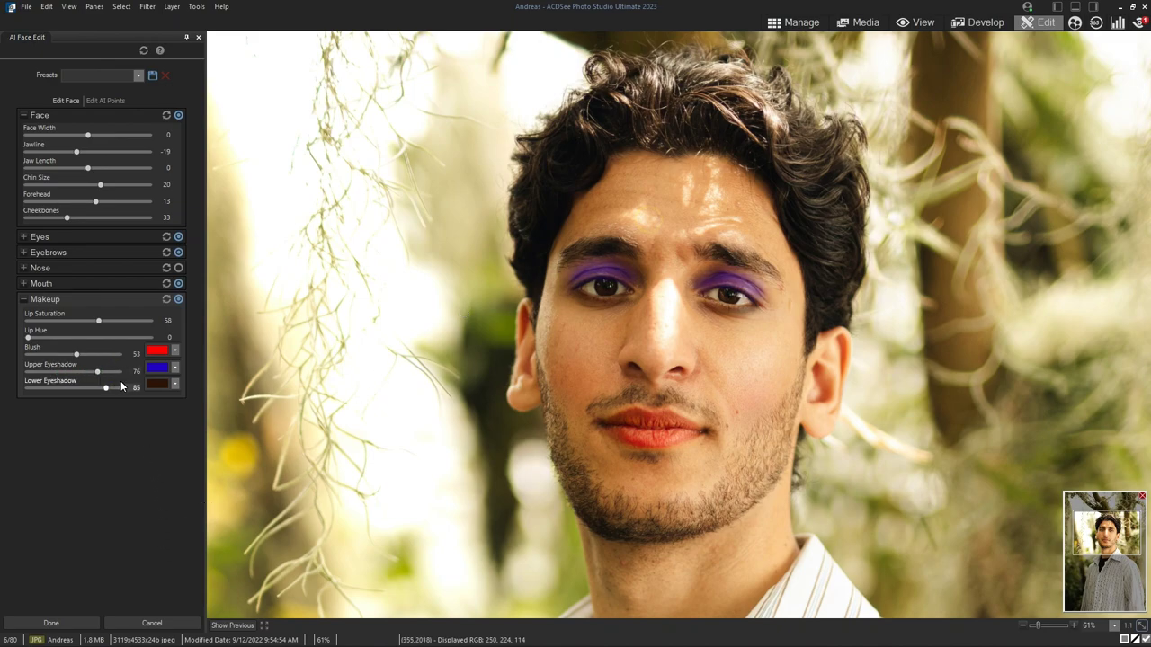
pyautogui.click(154, 384)
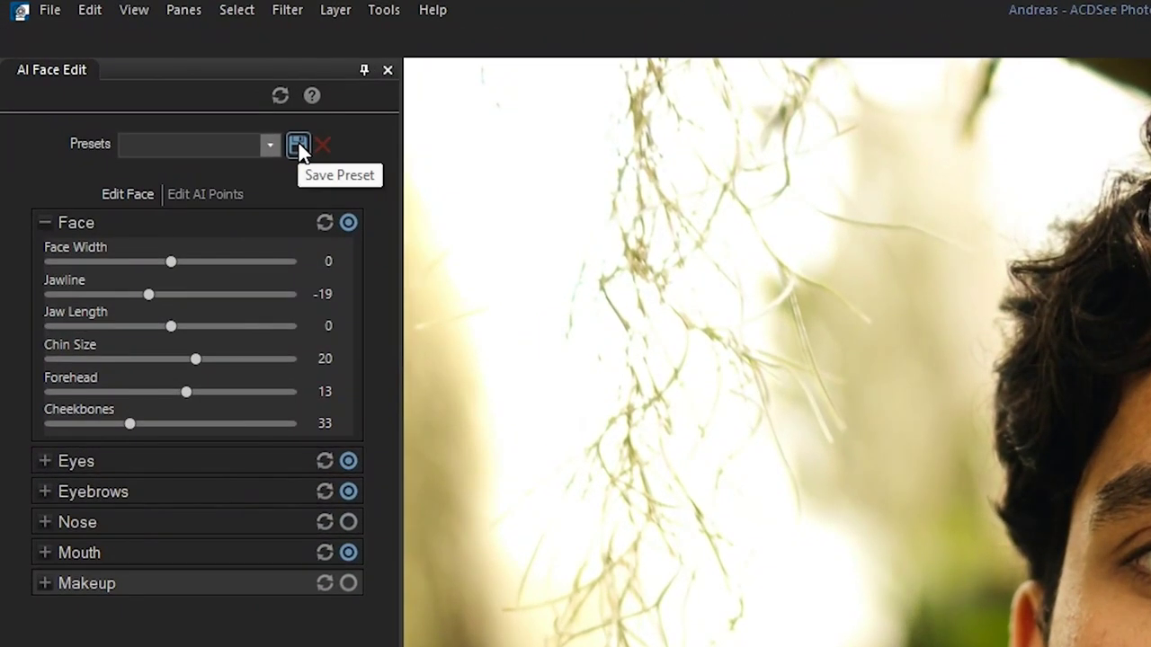
# Save the current AI Face Edit settings as a new preset named after the portrait
pyautogui.click(298, 144)
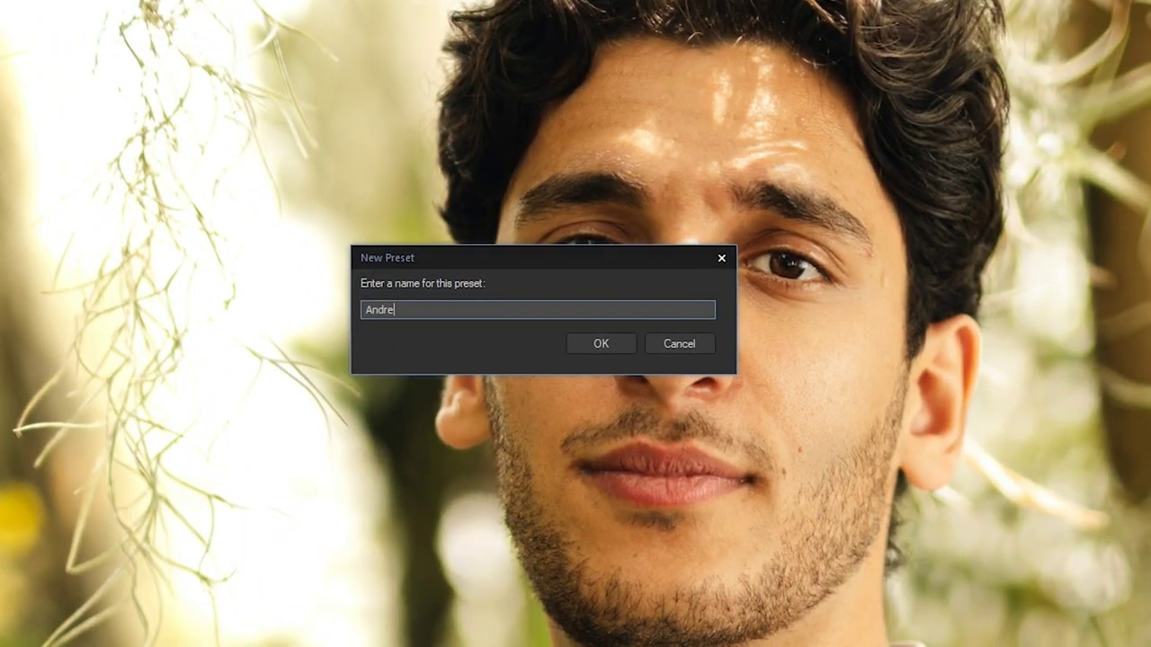
pyautogui.click(599, 344)
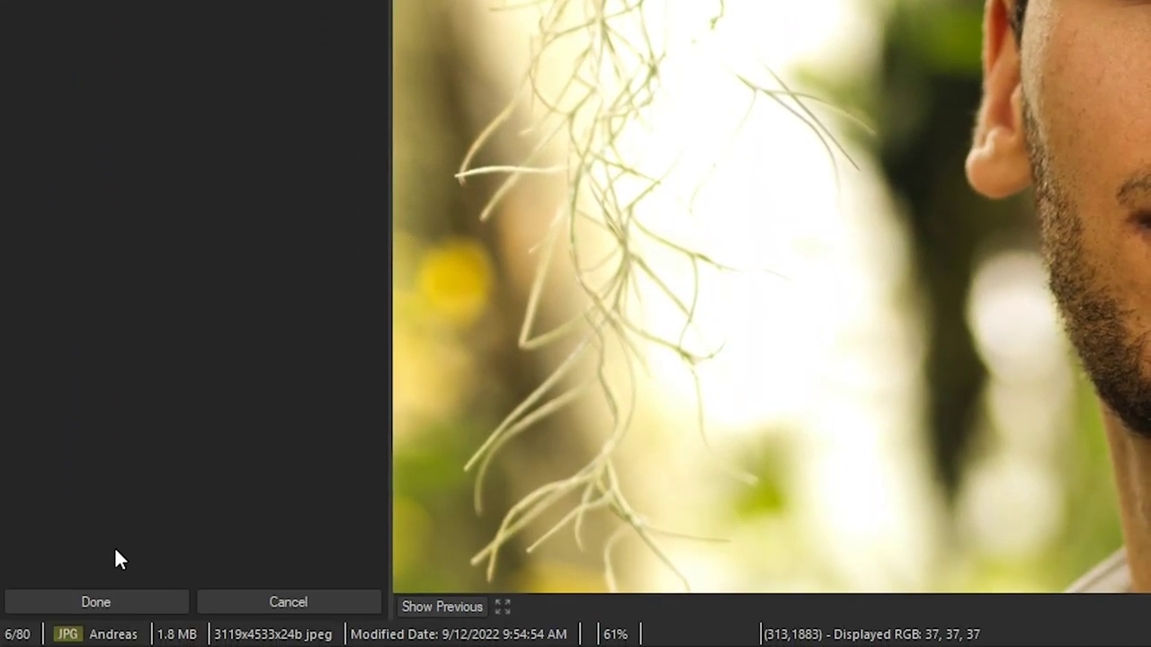
# Apply the face edits and save the portrait as 'Andreas - Edited.jpg' in the Portraits folder
pyautogui.click(99, 604)
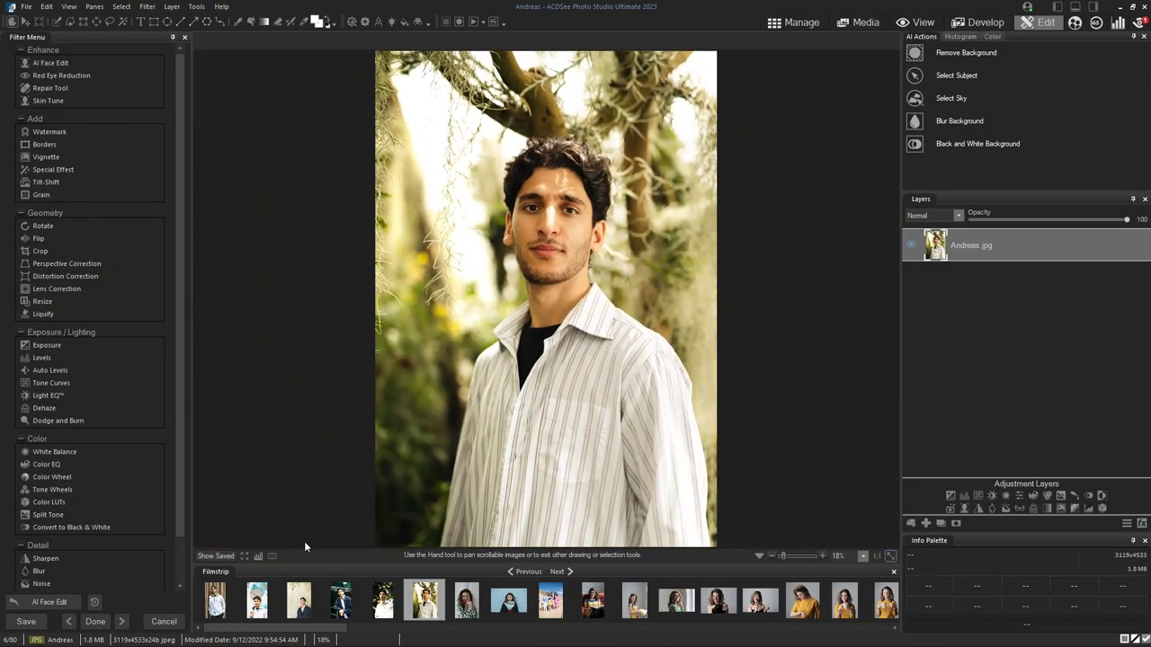
pyautogui.click(26, 7)
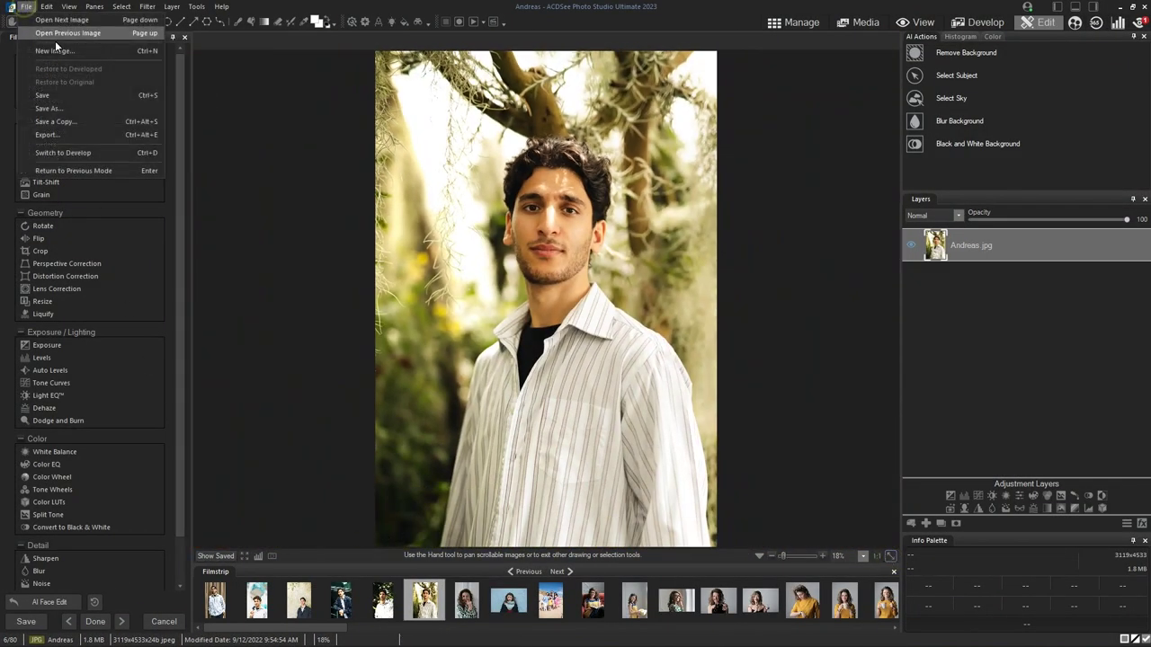
pyautogui.click(69, 110)
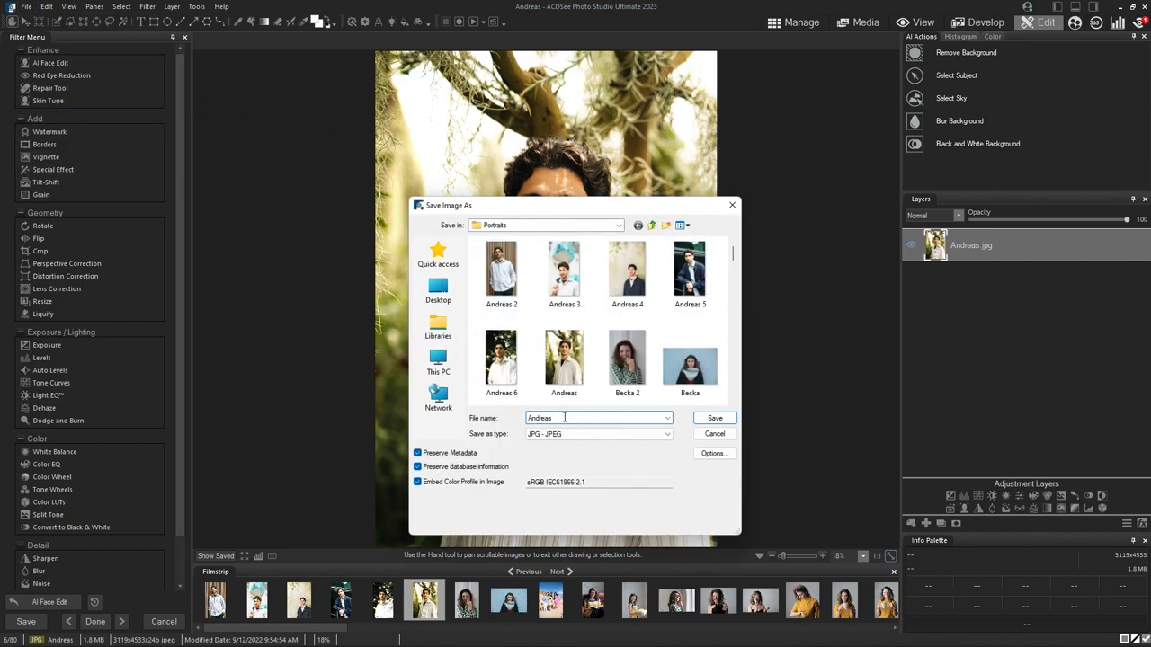
pyautogui.write('- Edited')
pyautogui.click(723, 417)
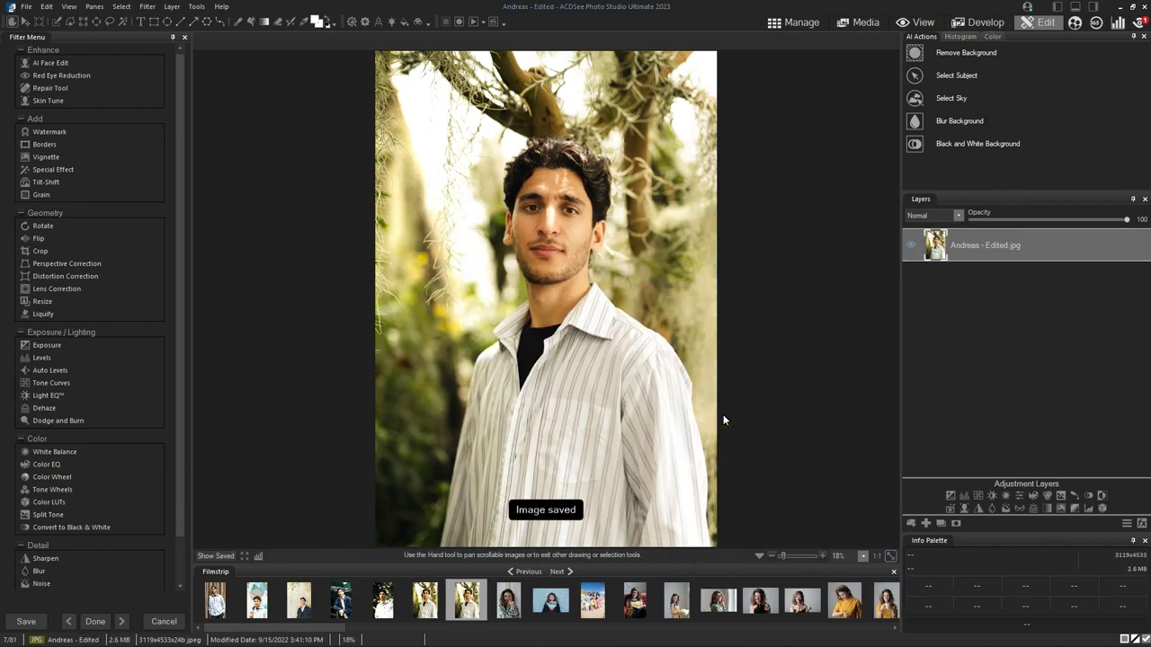
pyautogui.click(419, 609)
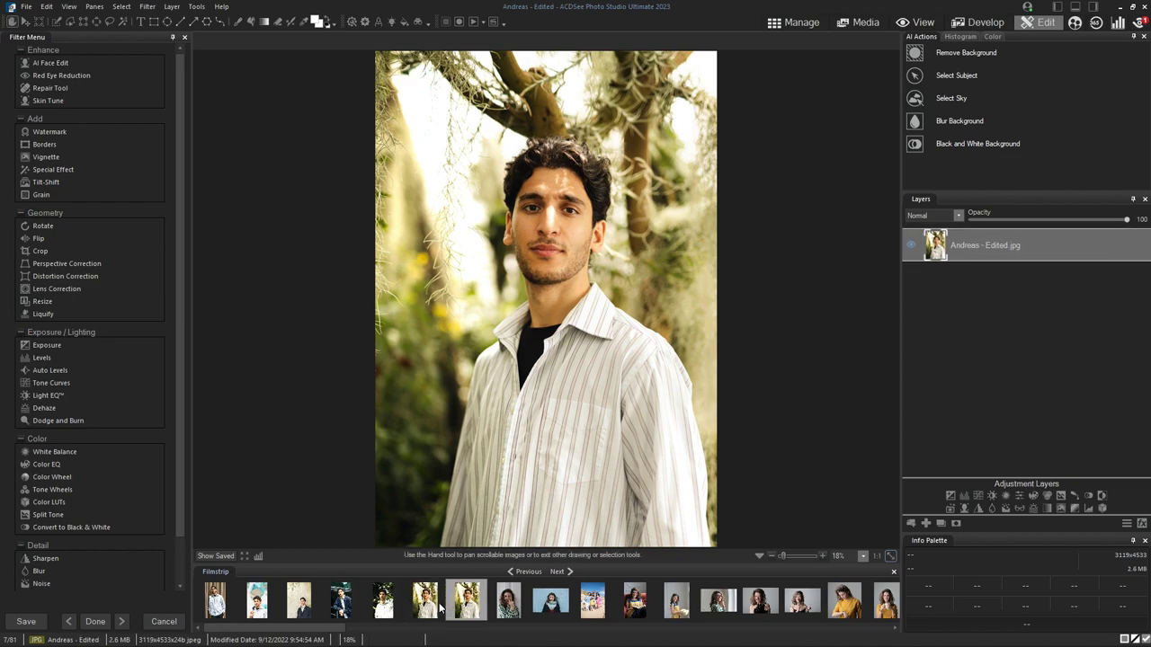
# Compare the original and edited copies, then open another portrait of the man from the filmstrip
pyautogui.click(439, 607)
pyautogui.click(467, 602)
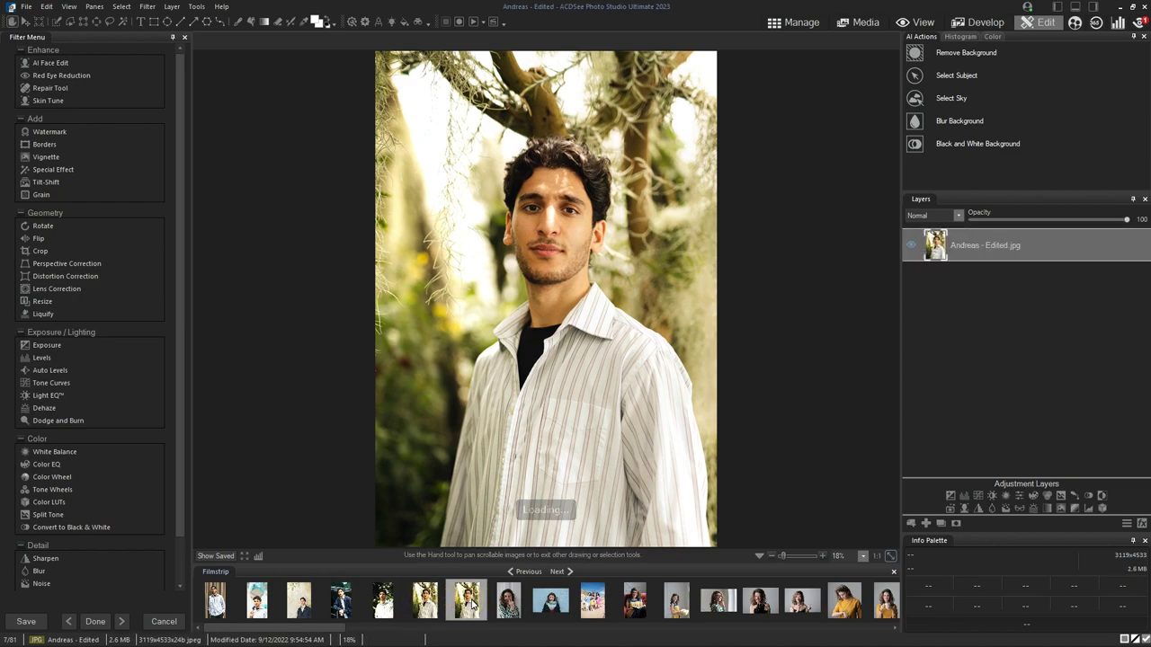
pyautogui.click(438, 607)
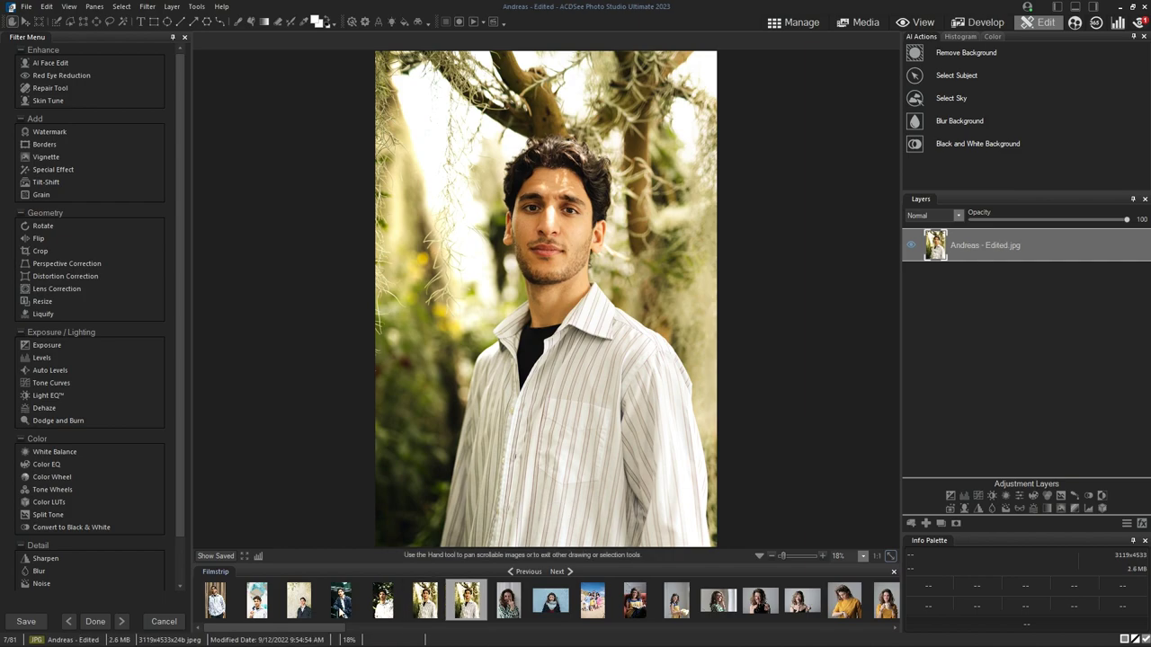
pyautogui.click(309, 610)
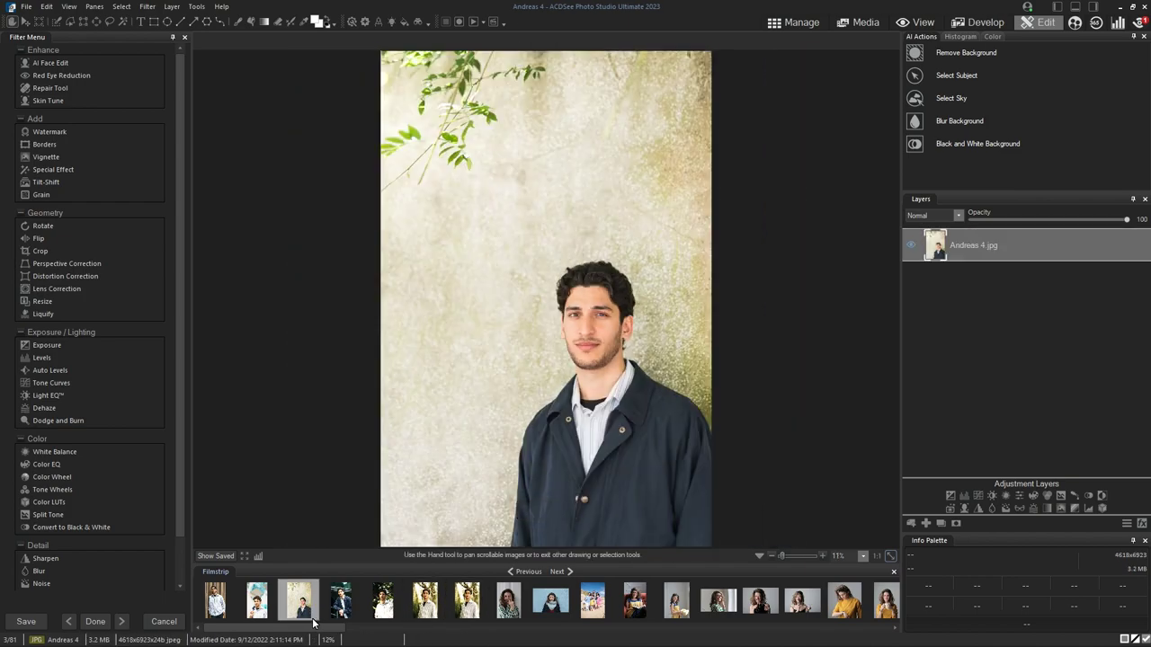
# Apply the saved face preset in AI Face Edit and compare with the original
pyautogui.click(44, 64)
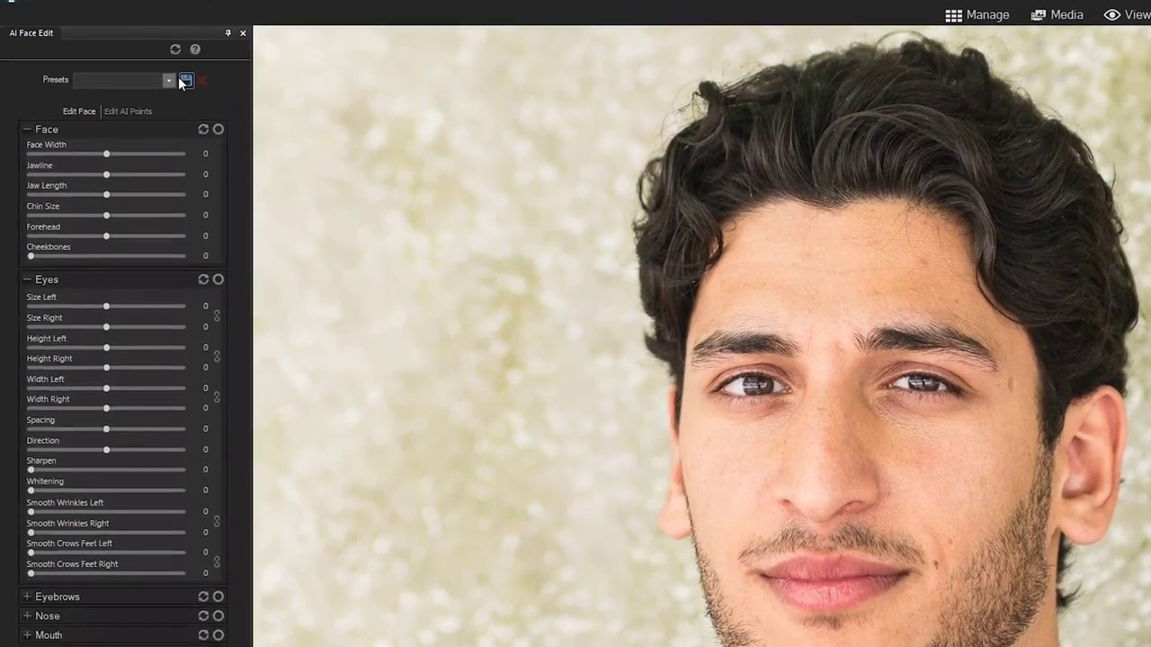
pyautogui.click(169, 80)
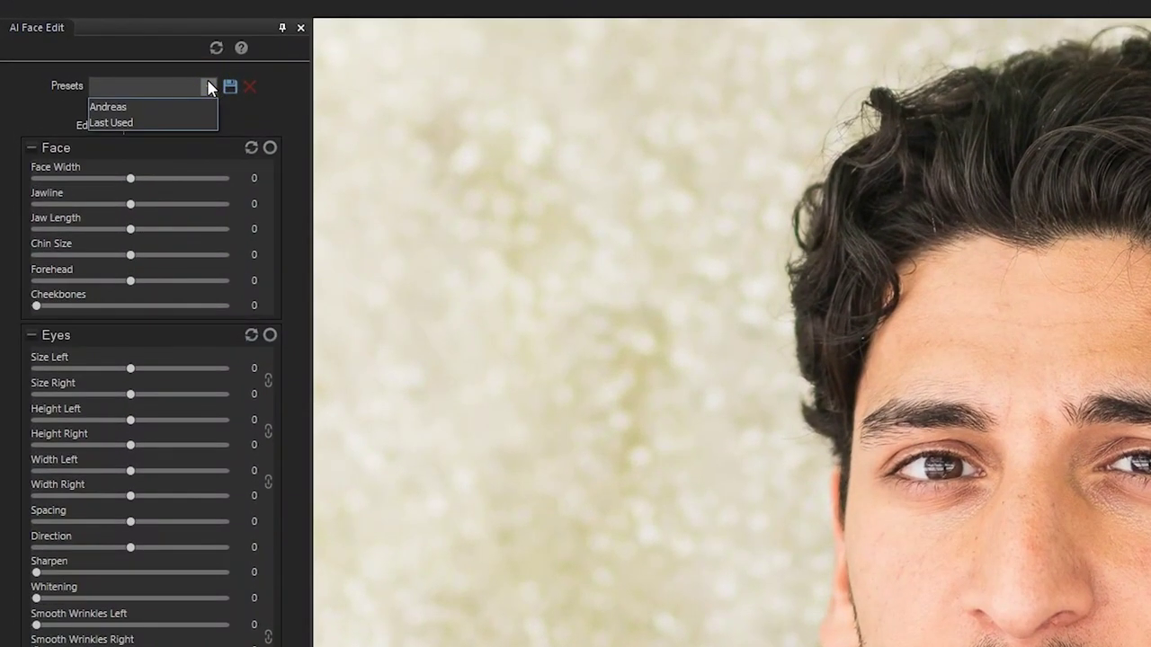
pyautogui.click(115, 108)
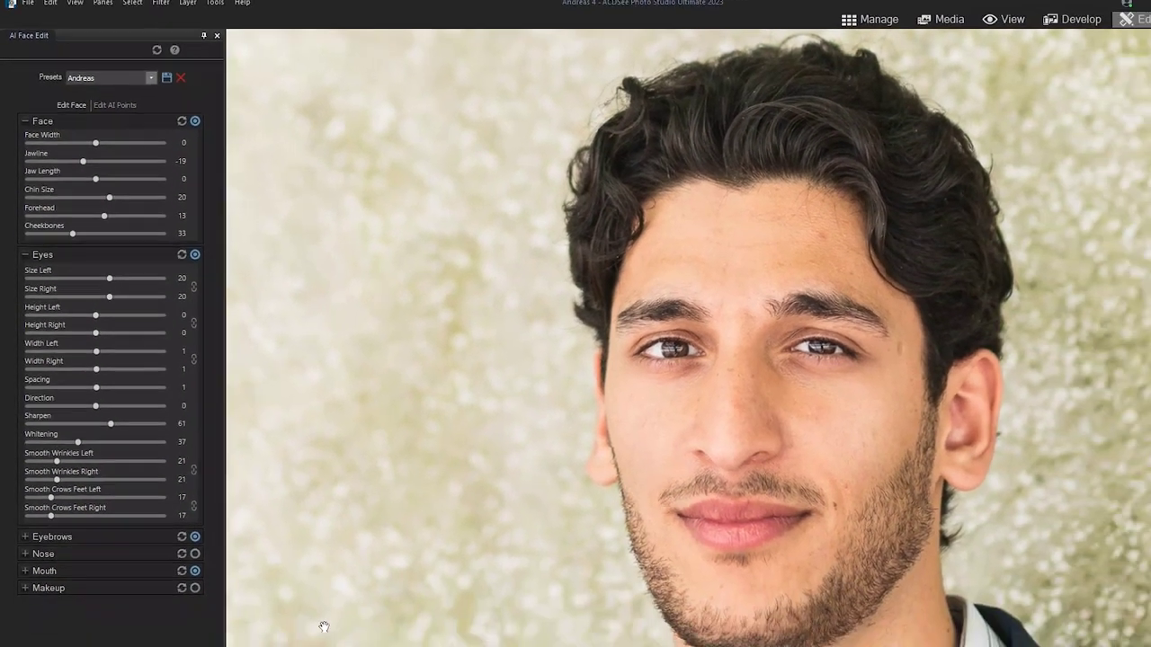
pyautogui.moveTo(219, 624); pyautogui.dragTo(240, 628)
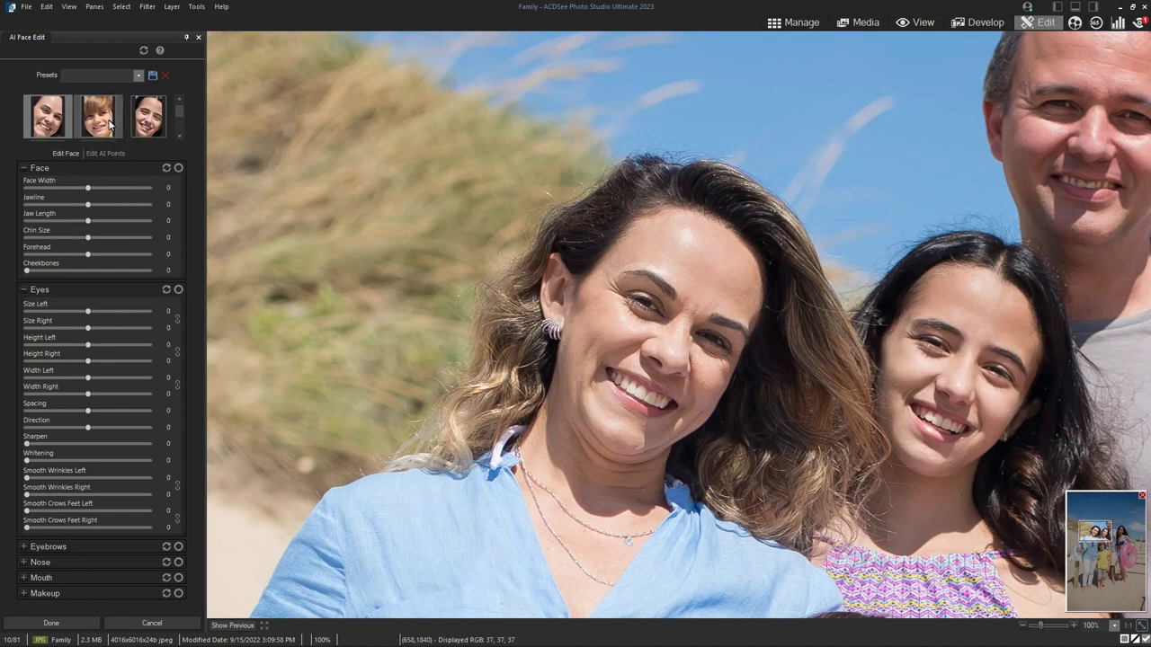
# Select each detected face in turn: the boy, the girl, the man and the young woman
pyautogui.click(109, 125)
pyautogui.click(149, 120)
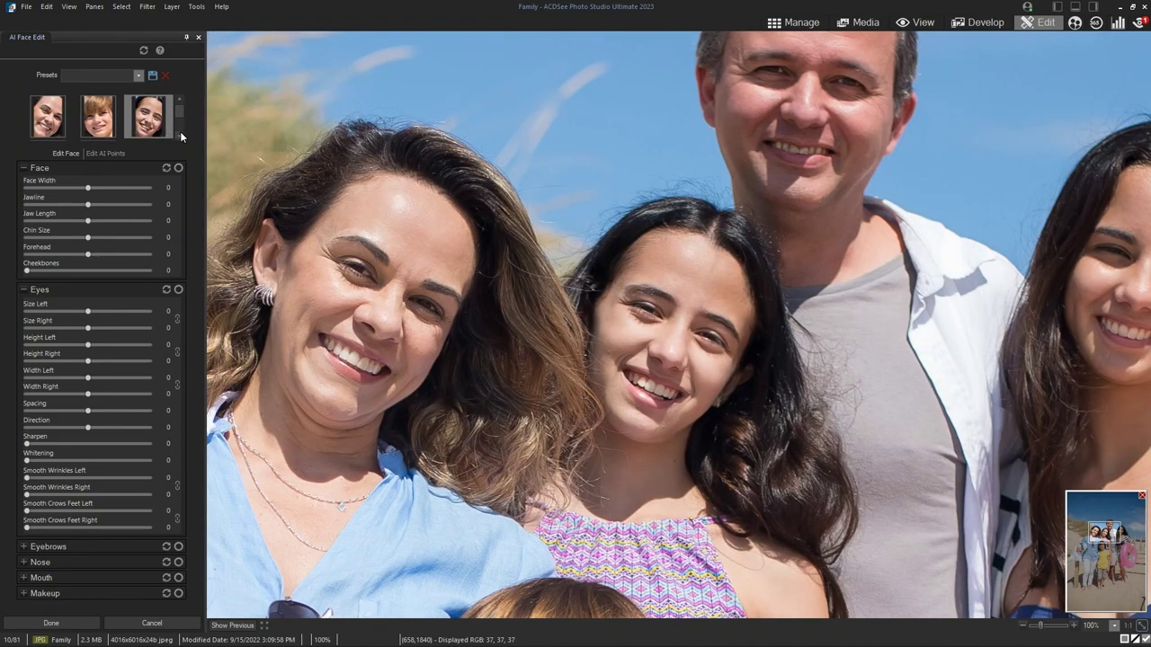
pyautogui.scroll(-2, 182, 115)
pyautogui.click(45, 128)
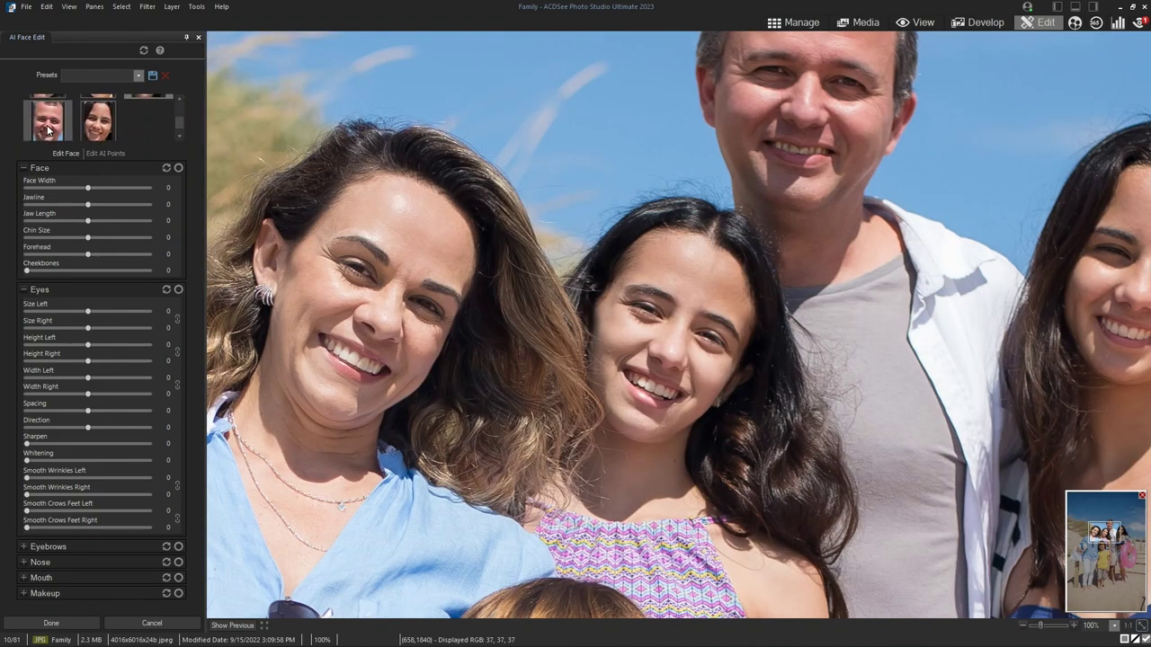
pyautogui.click(98, 117)
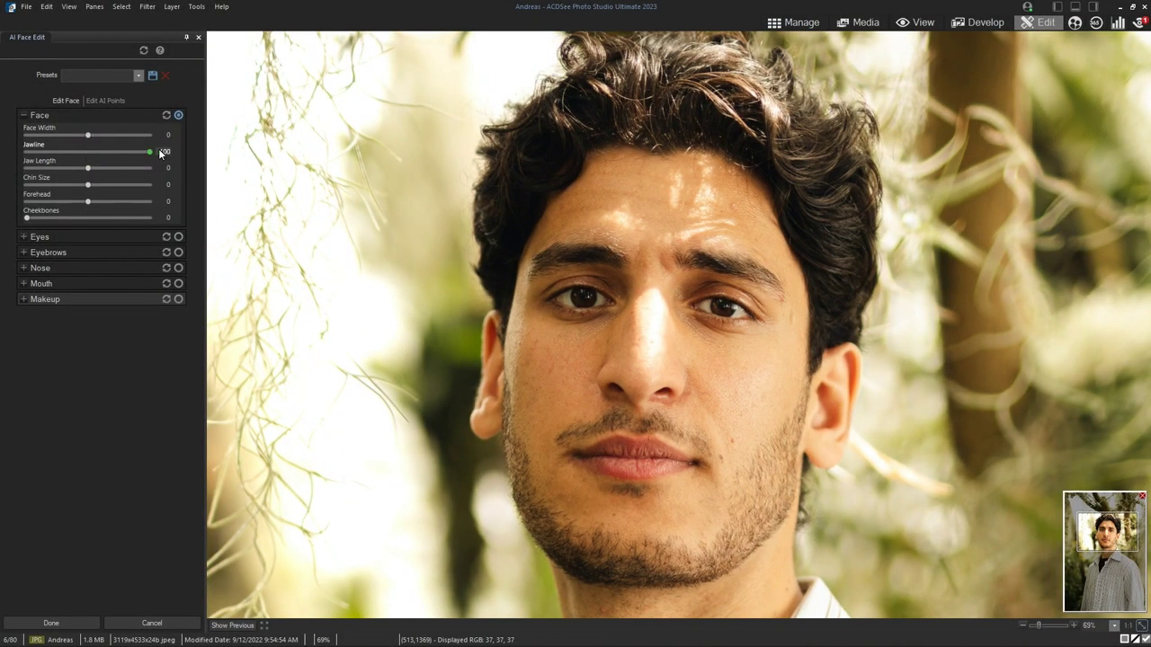
# Set Jawline -19, Chin 20, Forehead 13, Cheekbones 33; enlarge linked eyes with Sharpen 70, Whitening 100, Smooth Wrinkles 57
pyautogui.moveTo(87, 151); pyautogui.dragTo(76, 151)
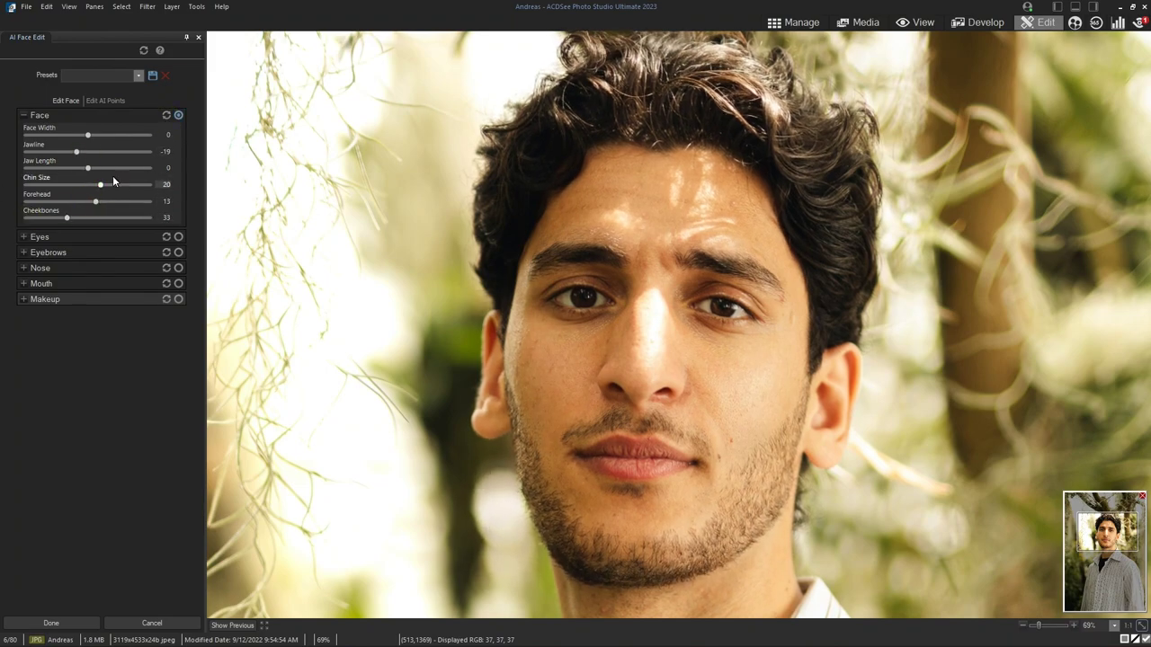
pyautogui.click(178, 117)
pyautogui.click(40, 237)
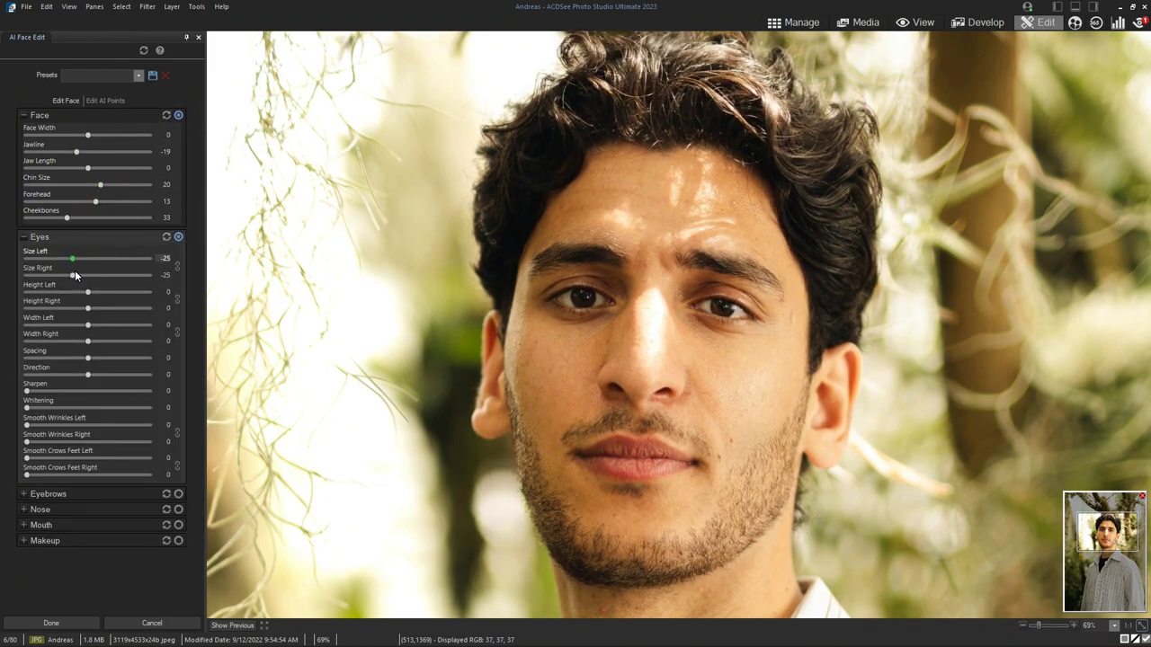
pyautogui.click(177, 266)
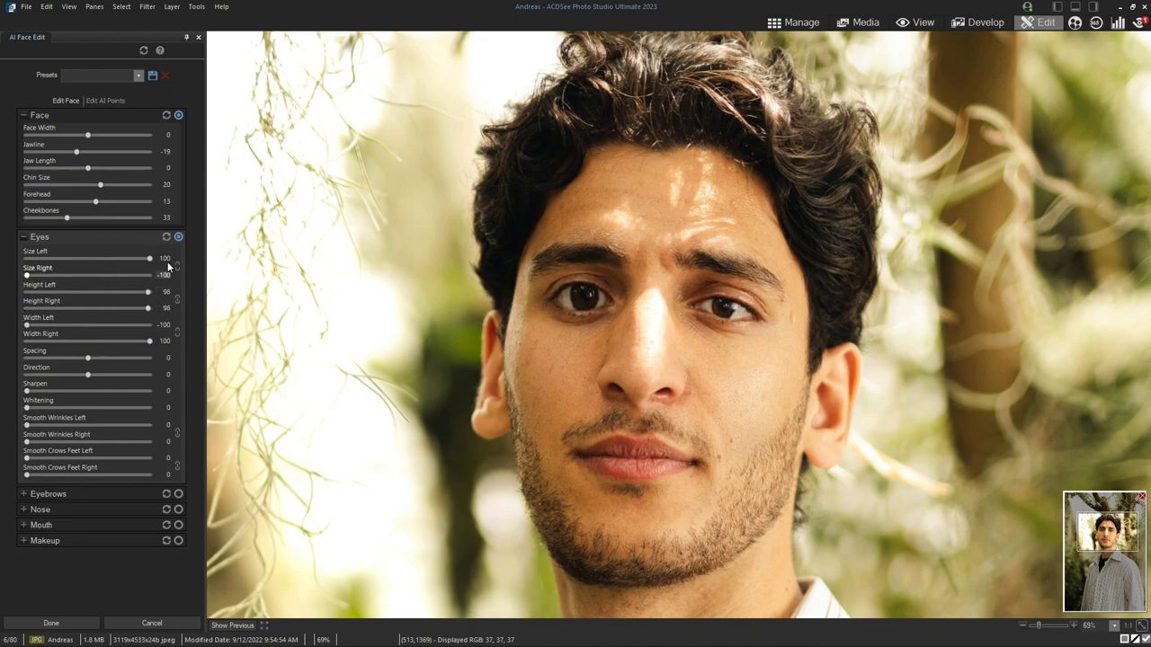
pyautogui.moveTo(89, 258); pyautogui.dragTo(109, 258)
pyautogui.moveTo(88, 324); pyautogui.dragTo(89, 358)
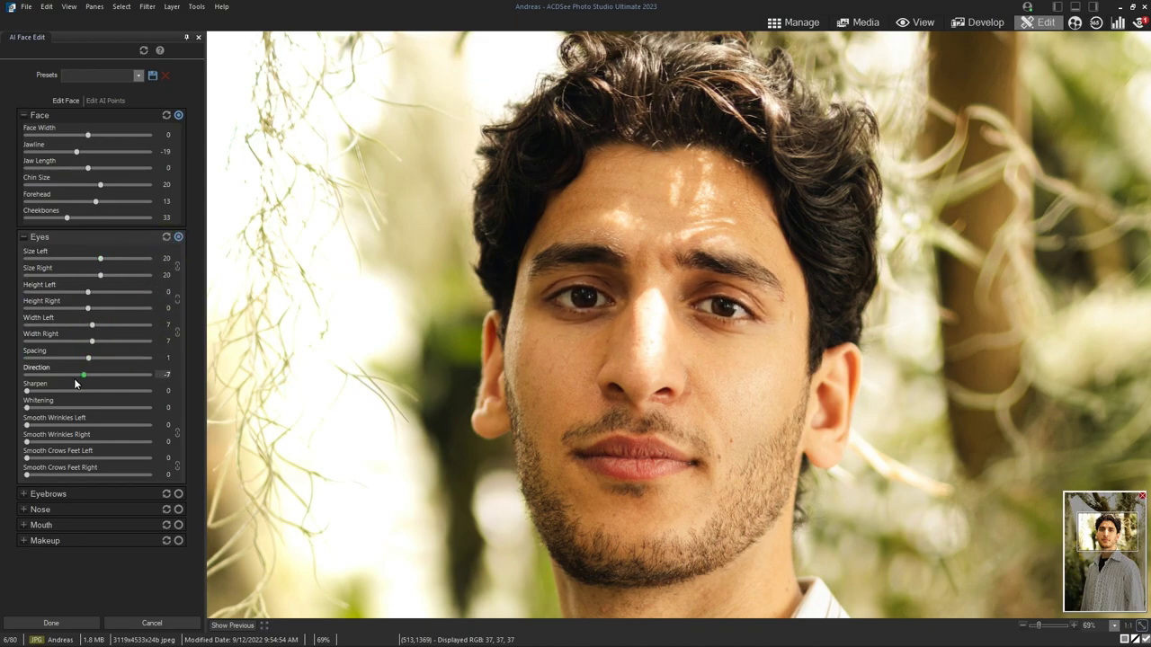
pyautogui.moveTo(27, 391); pyautogui.dragTo(150, 407)
pyautogui.moveTo(27, 424); pyautogui.dragTo(95, 424)
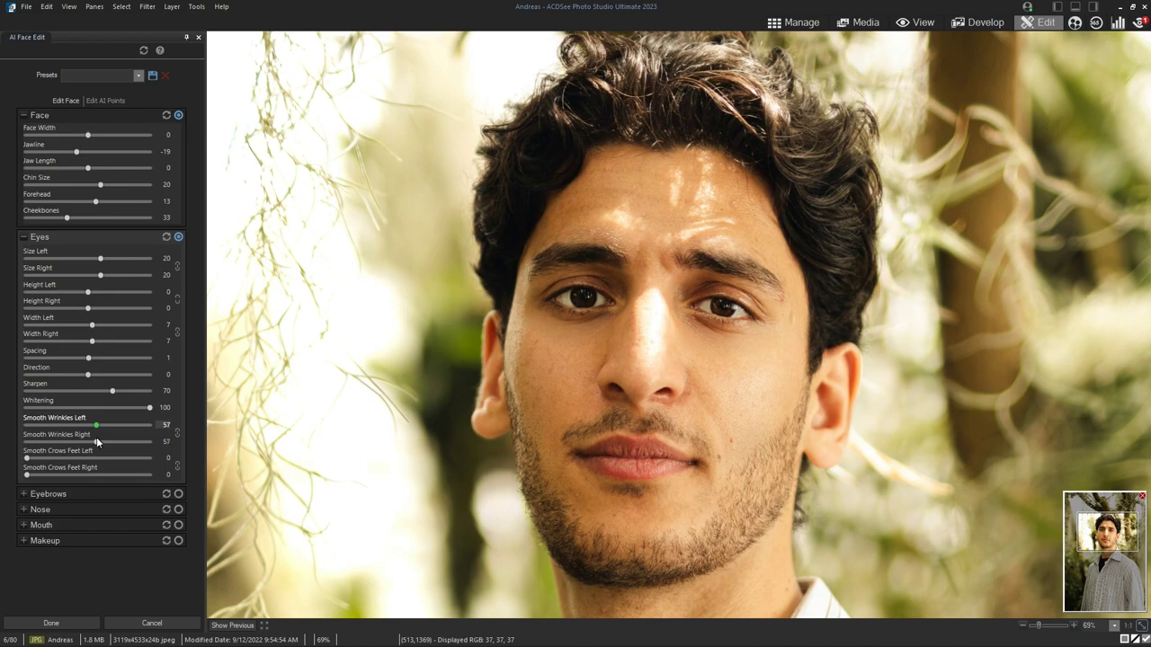